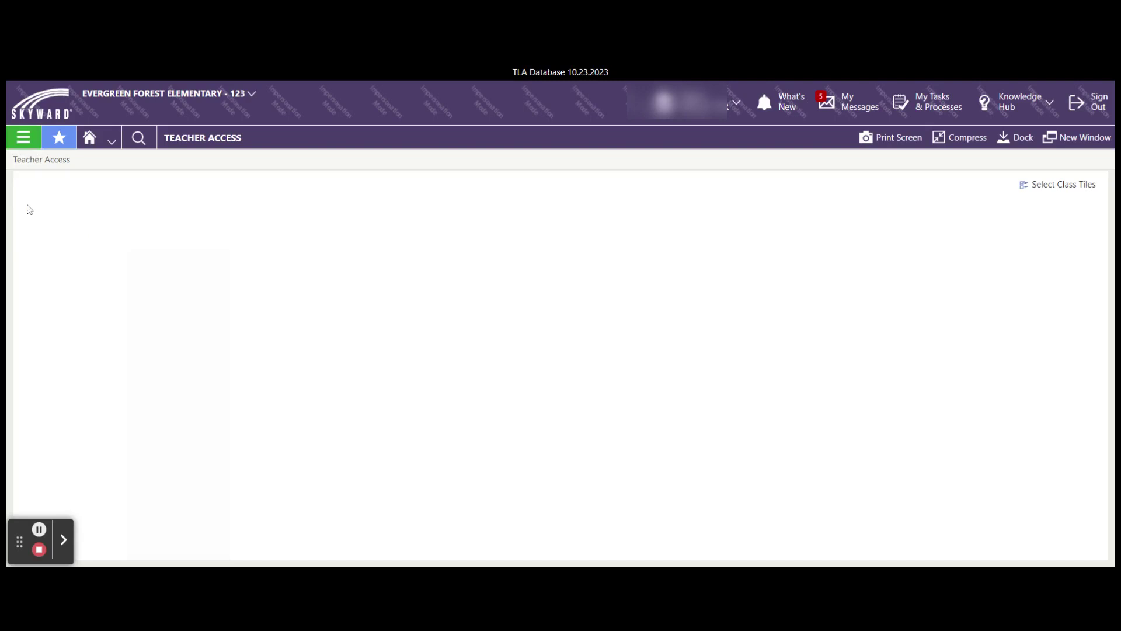
# - Open the ELEMENTARY 3rd Grade Section 143 gradesheet from the Gradebook features menu
pyautogui.click(23, 145)
pyautogui.click(55, 309)
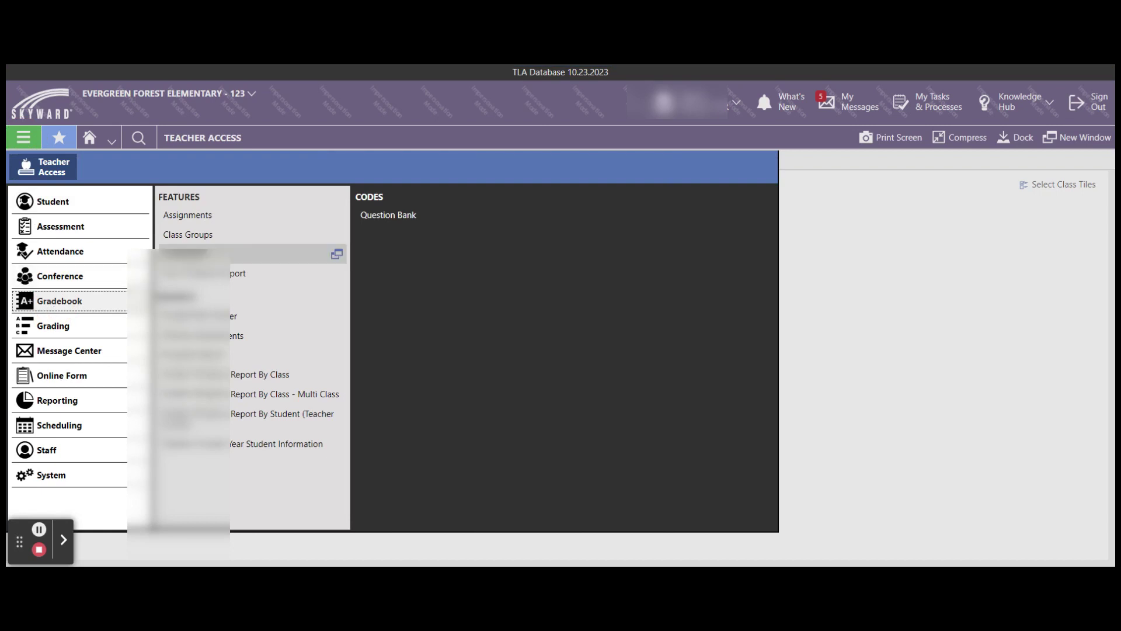
pyautogui.click(193, 253)
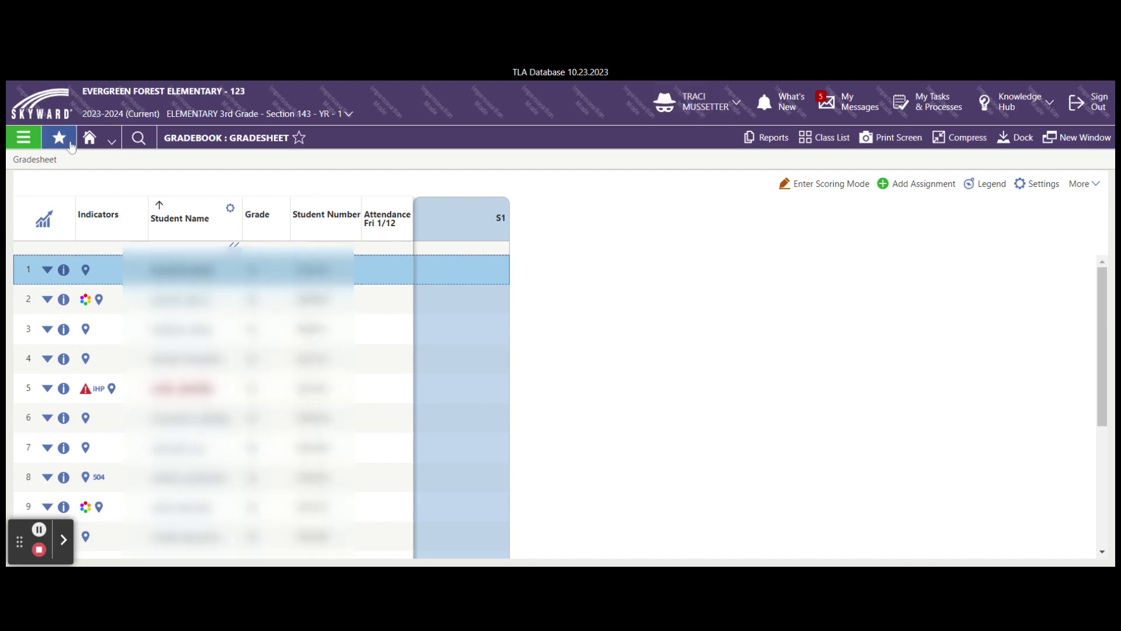
# - Add Daily Attendance and Gradesheet class tiles for 3rd Grade Section 143 to the Teacher Access home page
pyautogui.click(90, 139)
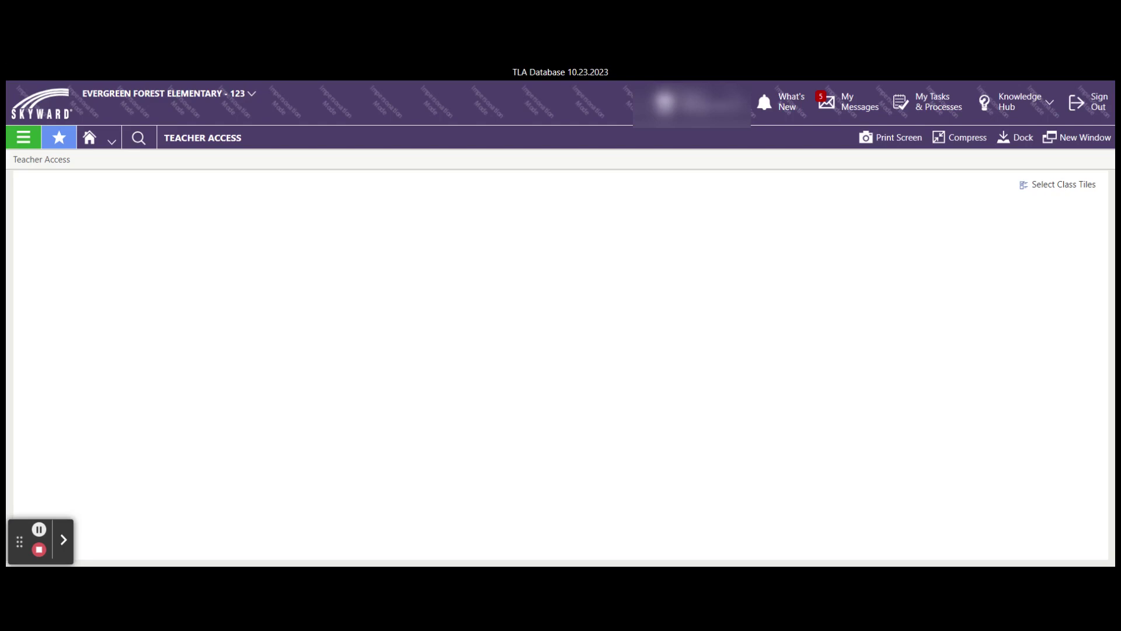
pyautogui.click(1056, 193)
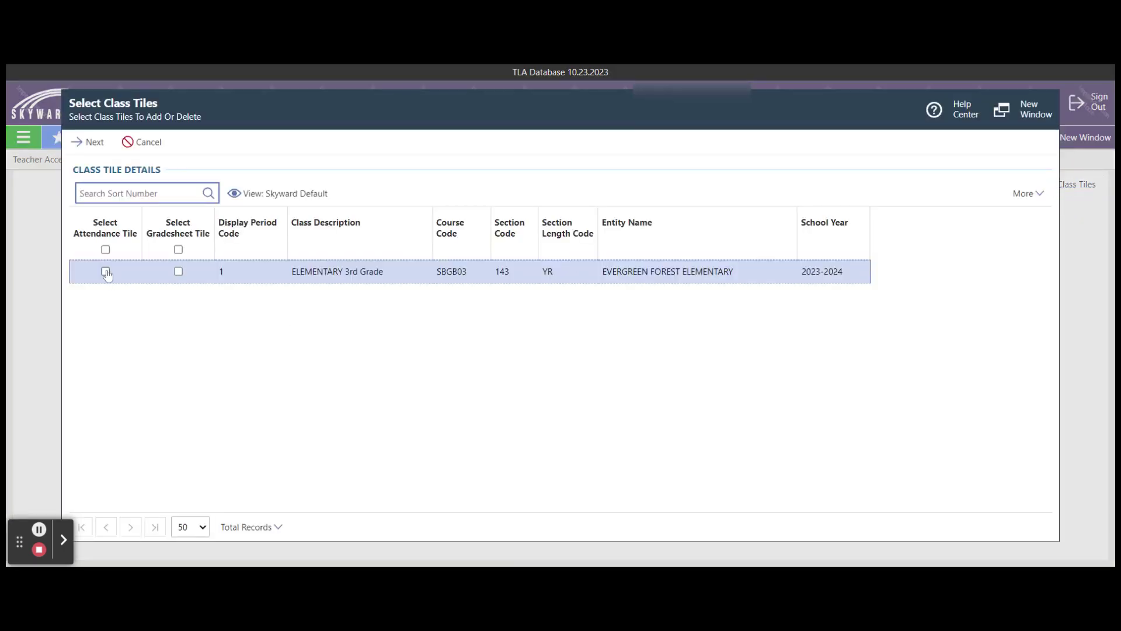
pyautogui.click(106, 272)
pyautogui.click(178, 272)
pyautogui.click(92, 149)
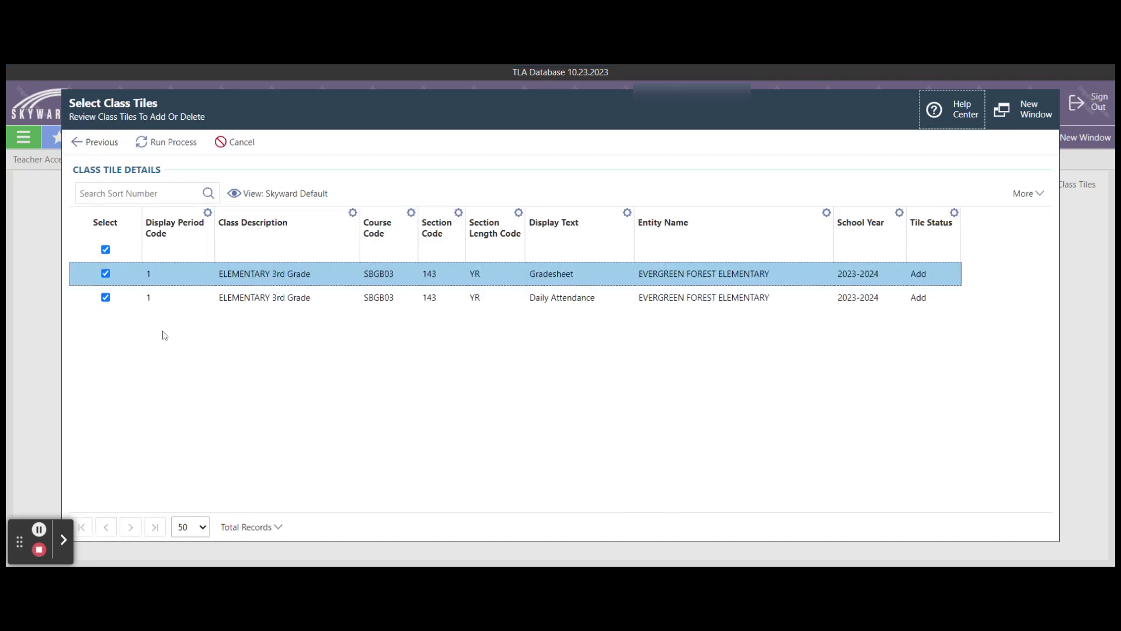
pyautogui.click(163, 143)
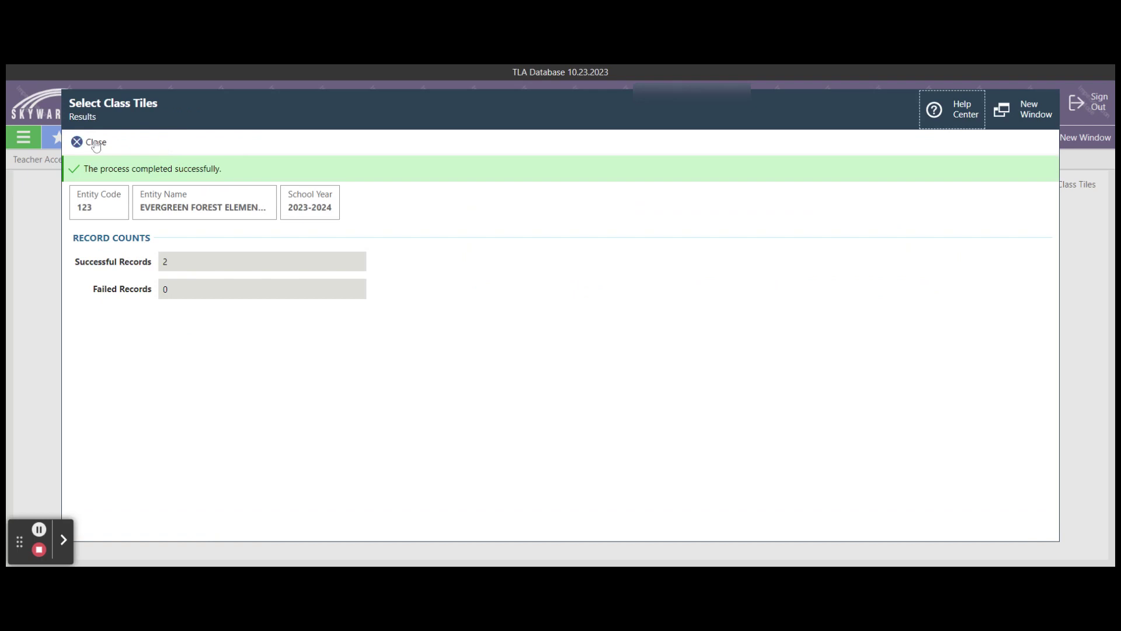
pyautogui.click(95, 143)
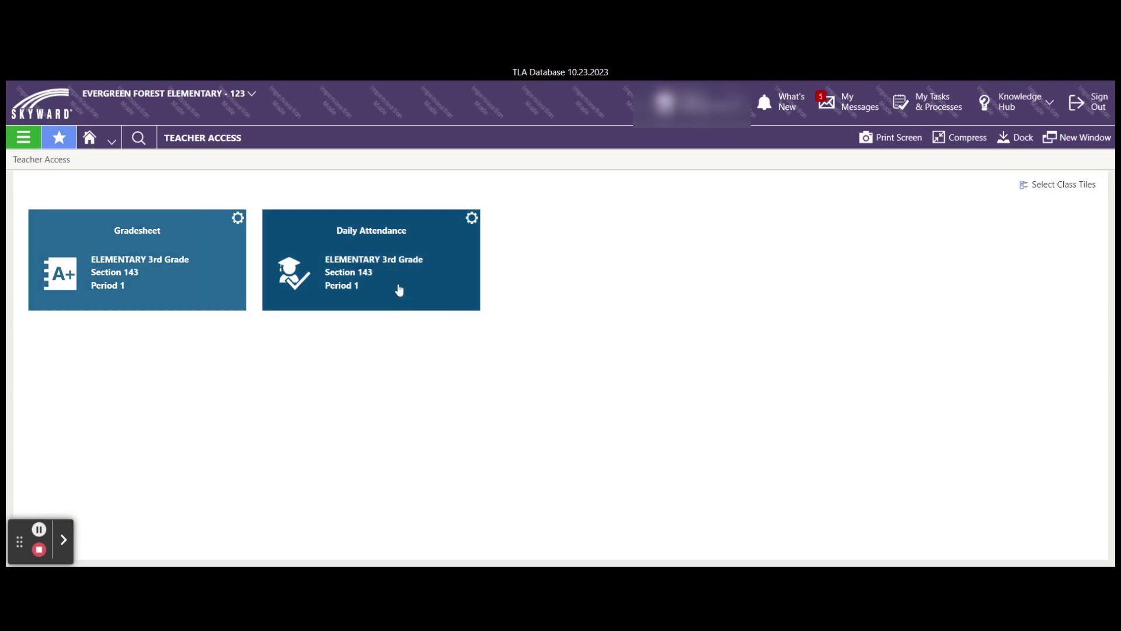
# - Drag the Daily Attendance tile ahead of the Gradesheet tile
pyautogui.moveTo(406, 246); pyautogui.dragTo(5, 237)
pyautogui.moveTo(375, 237); pyautogui.dragTo(102, 228)
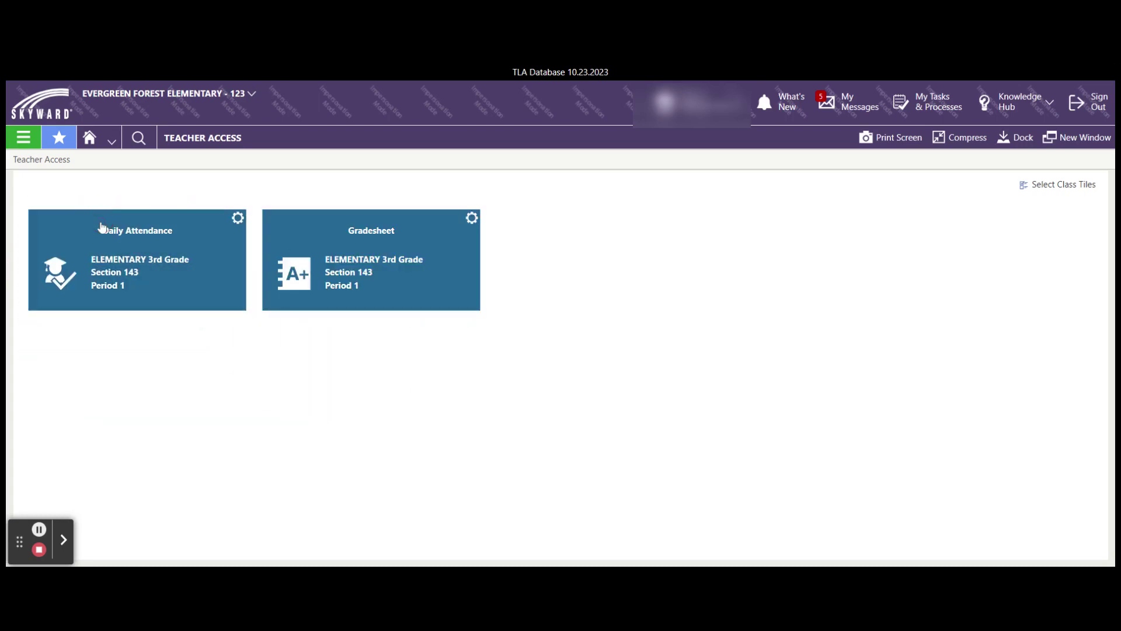
# - Open the gradesheet from its tile, try row 1's S1 grade, and cancel the override message
pyautogui.click(380, 249)
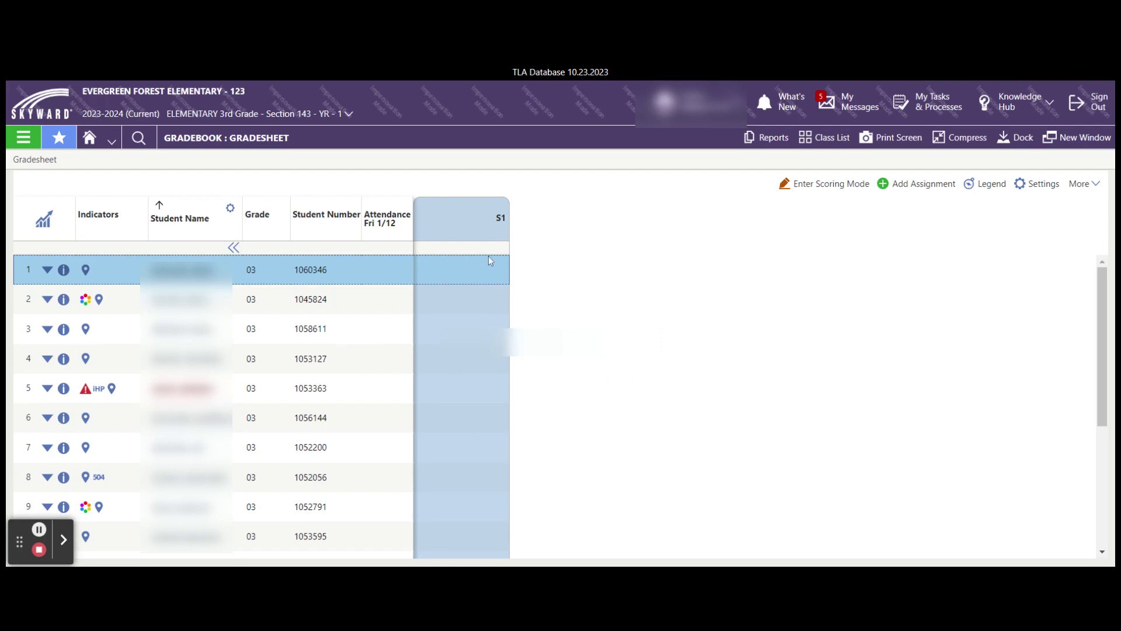
pyautogui.click(473, 270)
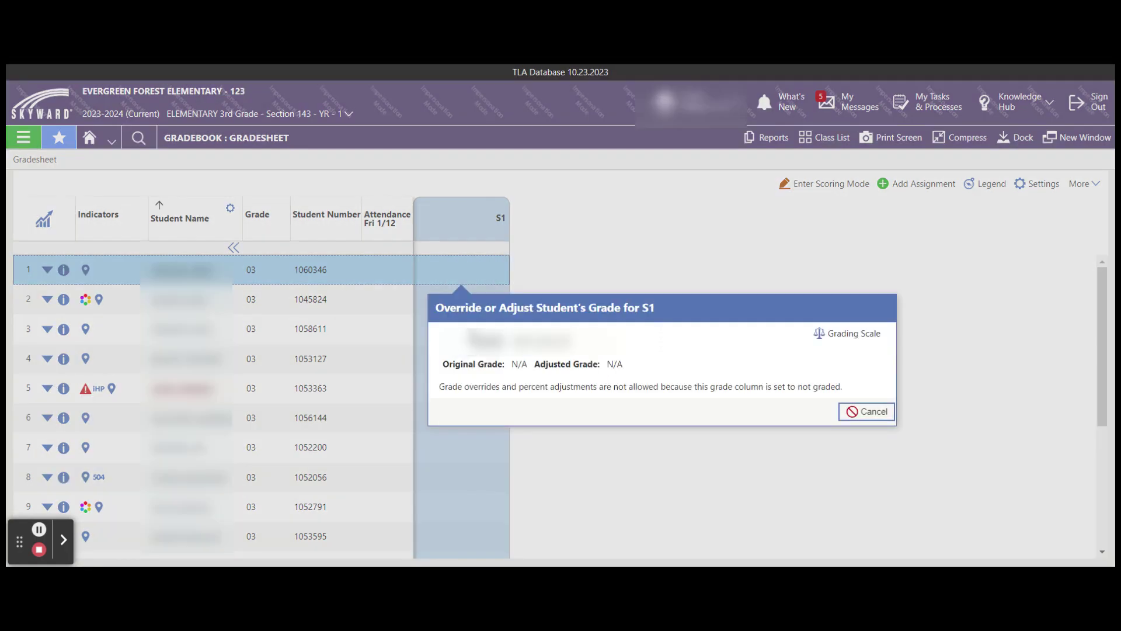
pyautogui.click(562, 283)
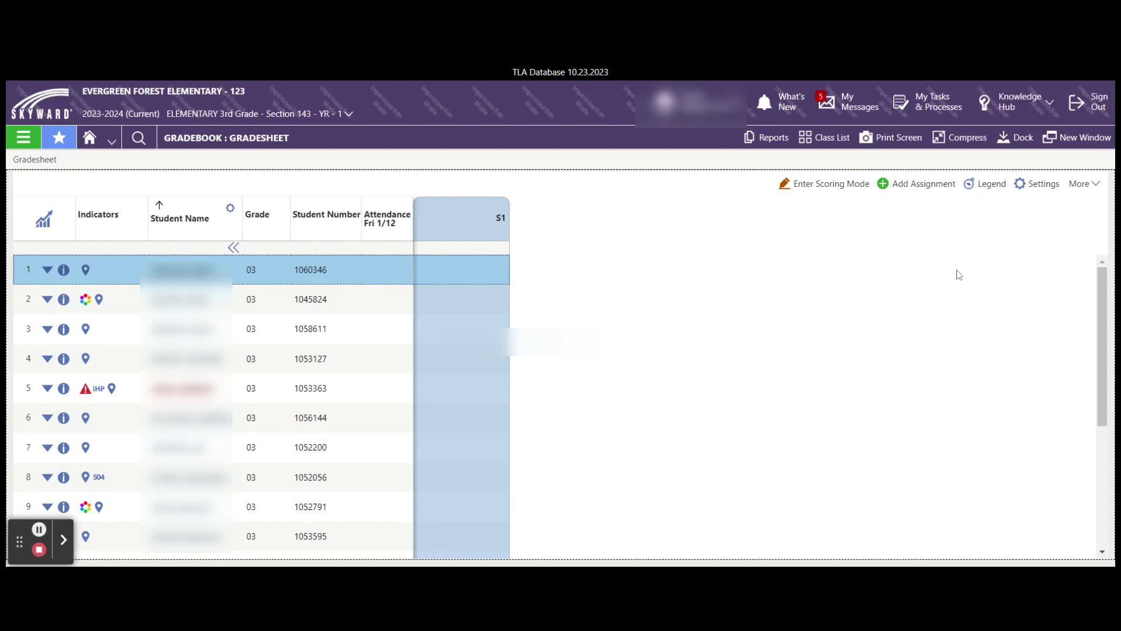
# - Tick Display for all S1 academic standards in Gradesheet Settings and save
pyautogui.click(1040, 188)
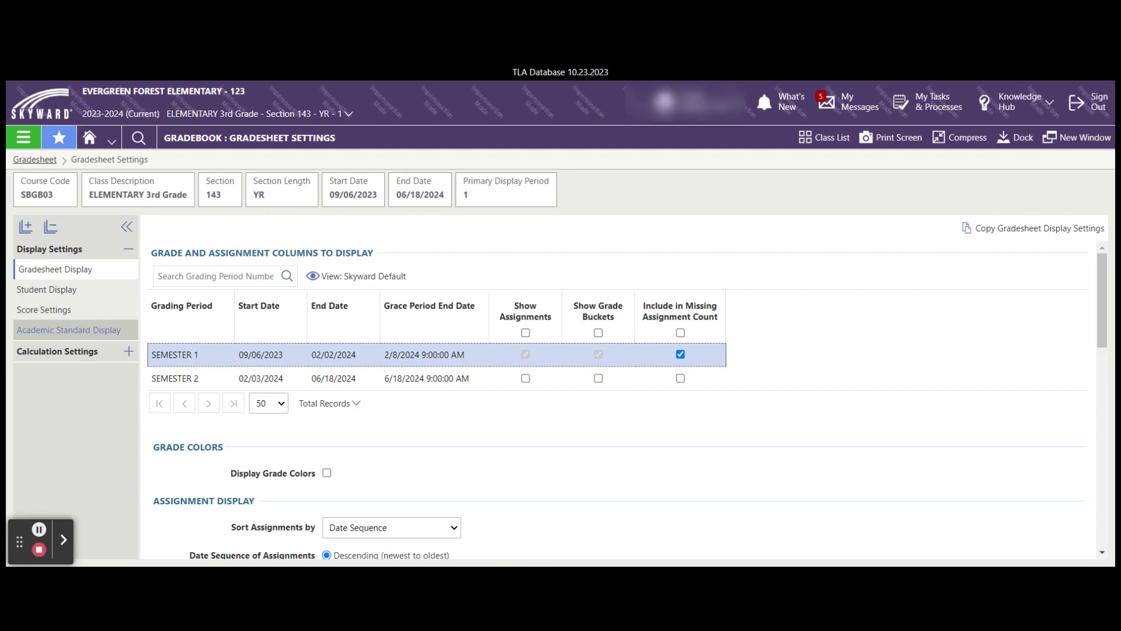
pyautogui.click(69, 329)
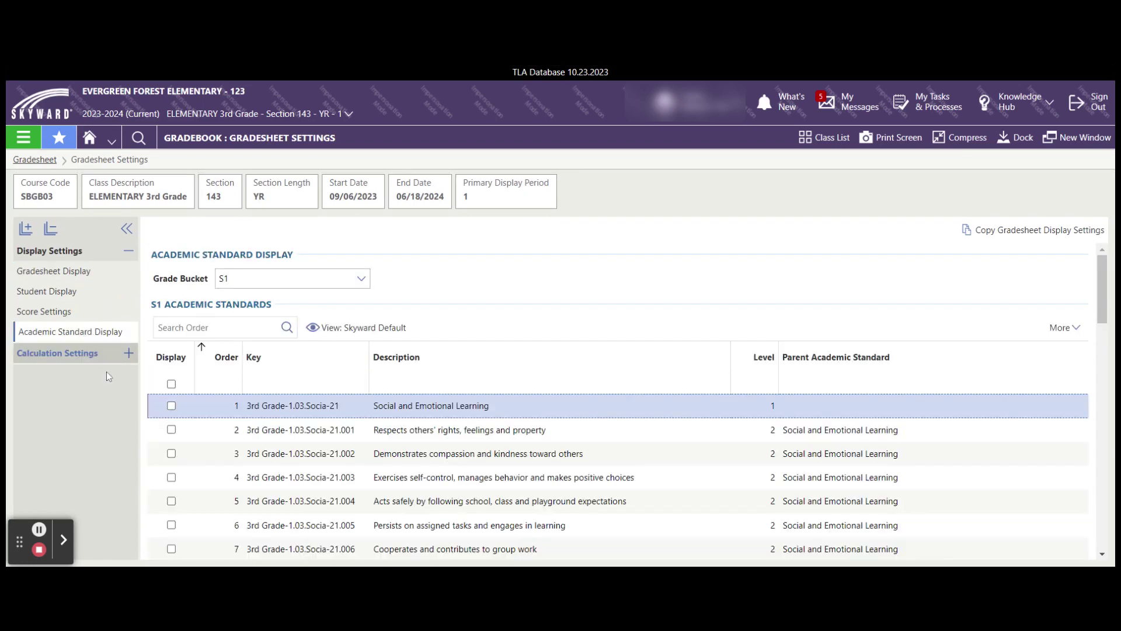
pyautogui.click(171, 386)
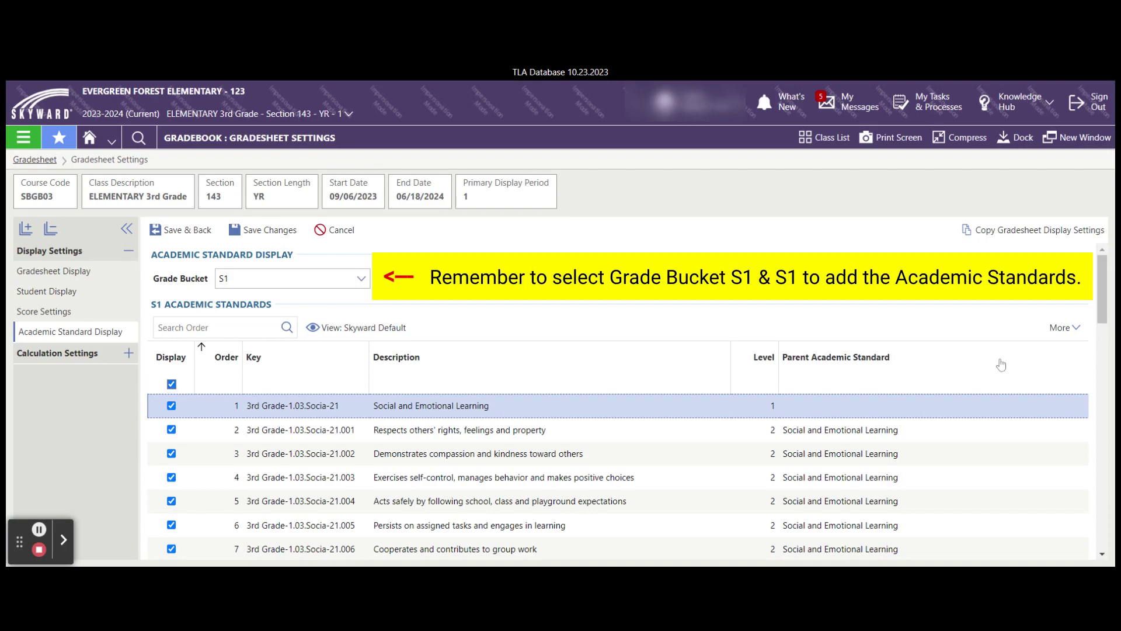
pyautogui.scroll(-13, 1101, 278)
pyautogui.scroll(13, 1100, 273)
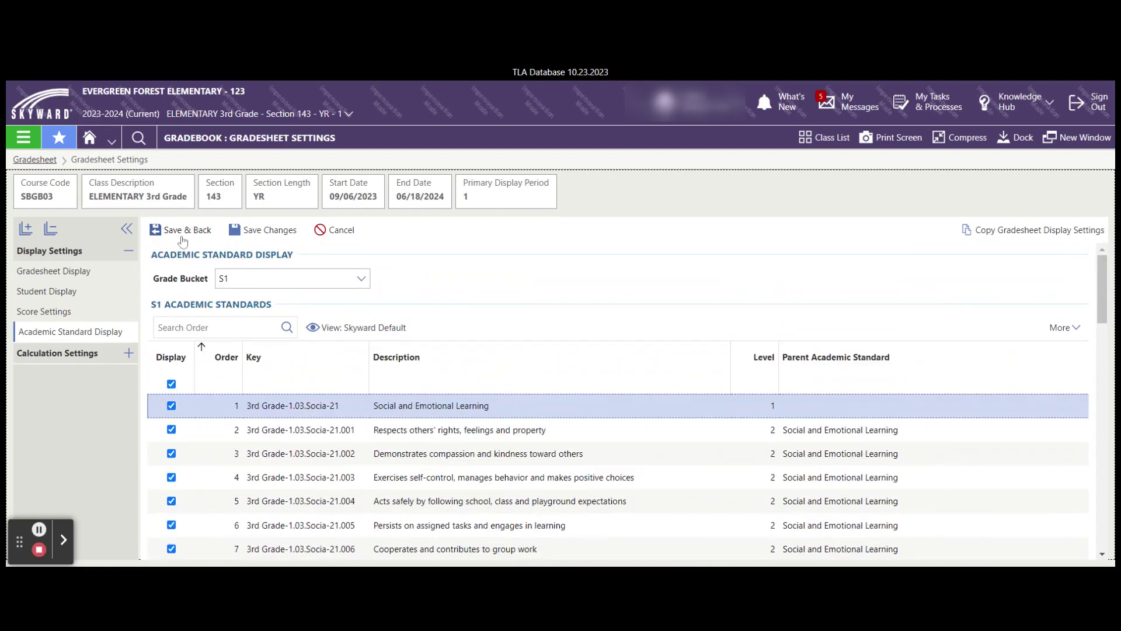
pyautogui.click(182, 240)
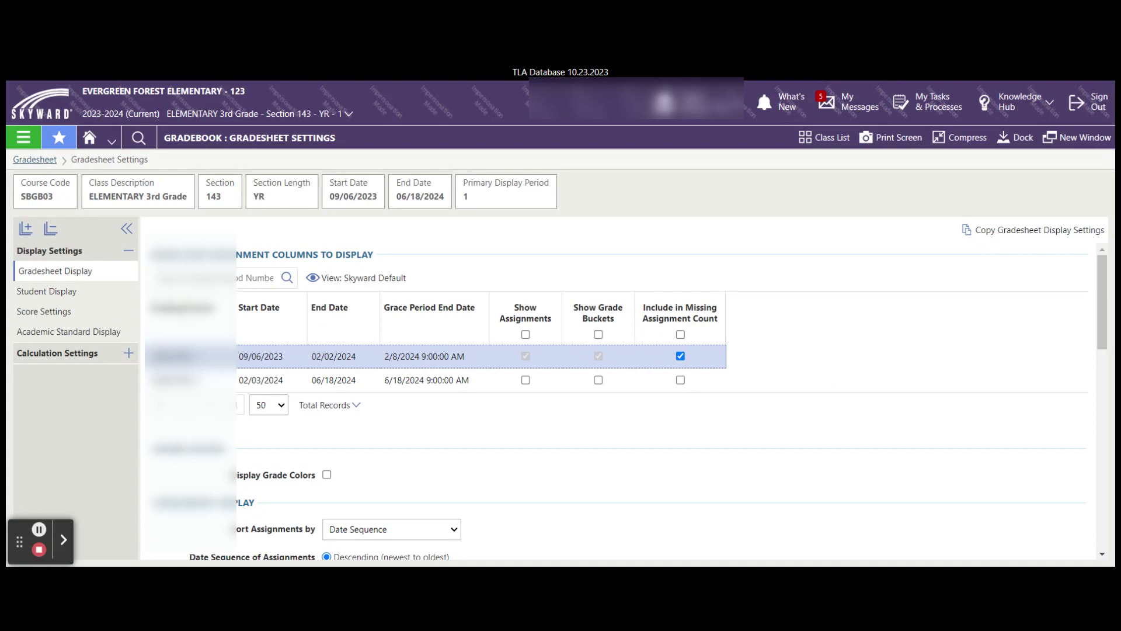
# - Expand S1 and its Social and Emotional Learning column to reveal every standard column
pyautogui.click(37, 160)
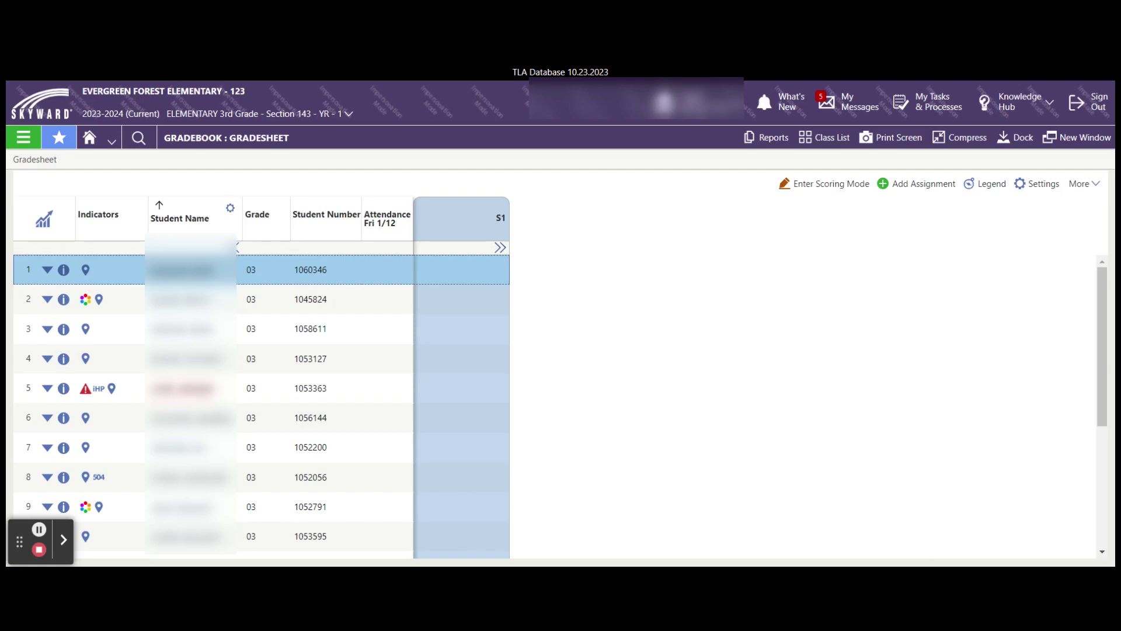
pyautogui.click(500, 248)
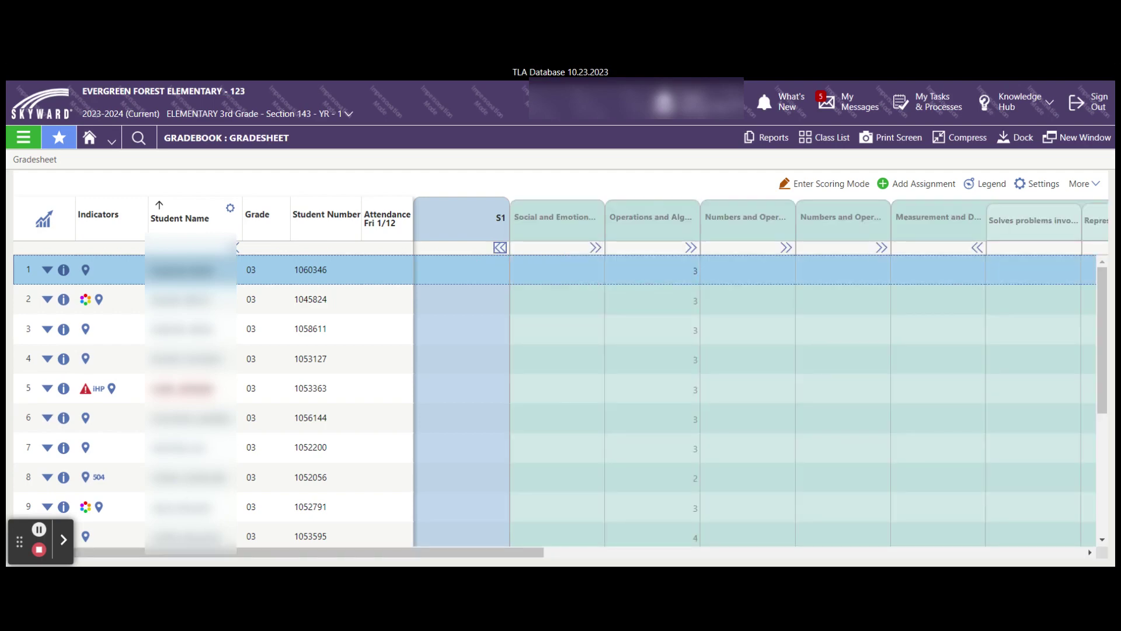
pyautogui.click(535, 552)
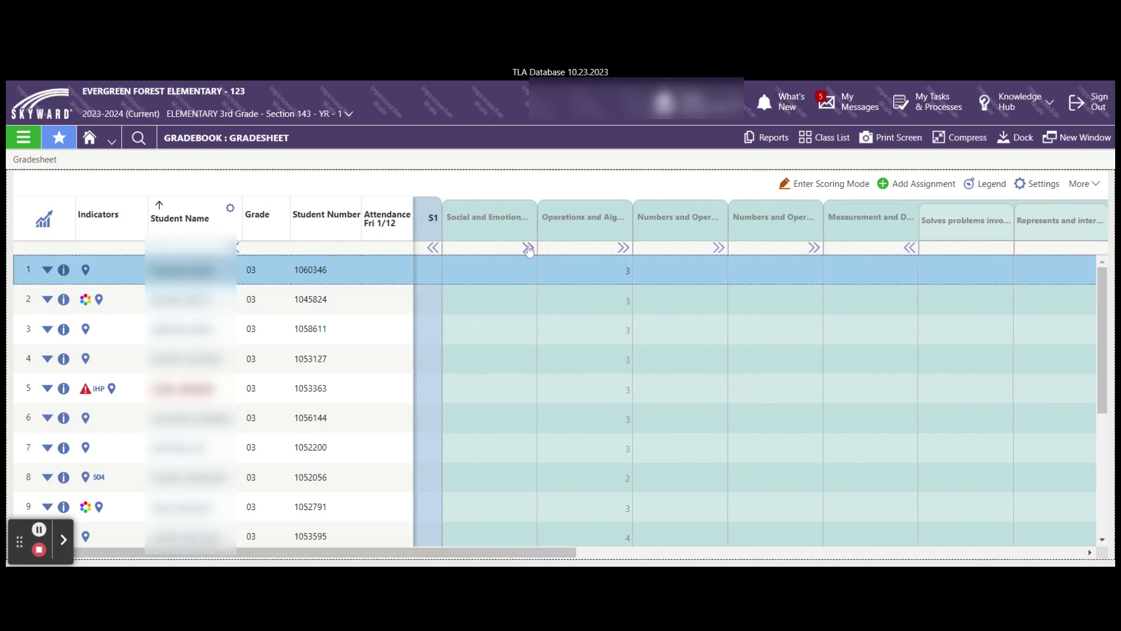
pyautogui.click(528, 248)
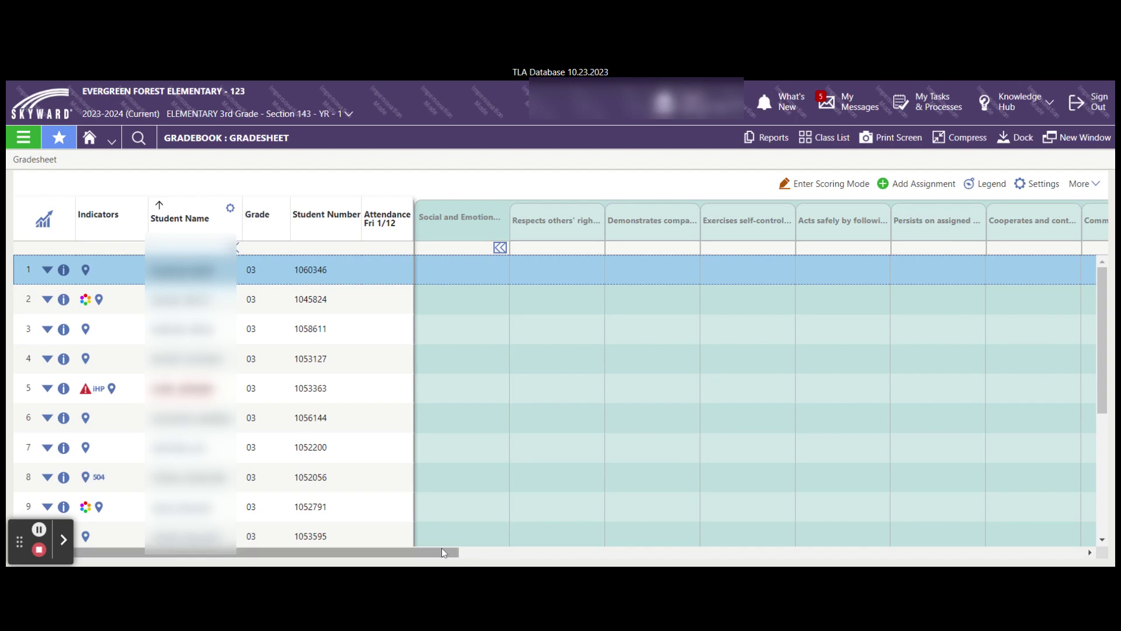
pyautogui.moveTo(442, 548); pyautogui.dragTo(459, 549)
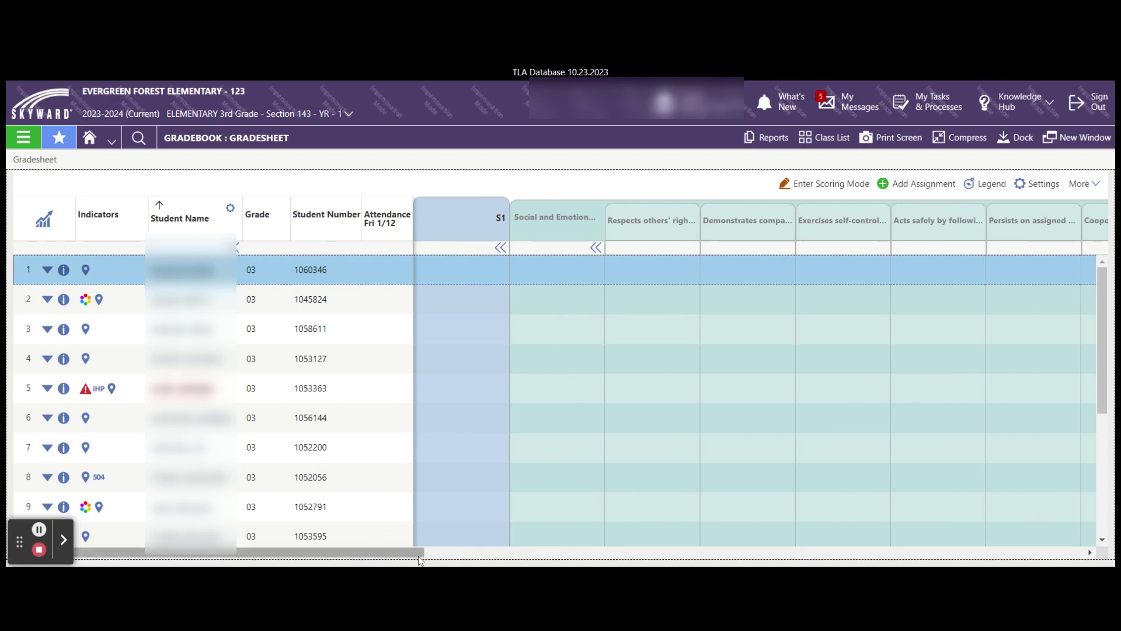
pyautogui.moveTo(418, 552); pyautogui.dragTo(758, 559)
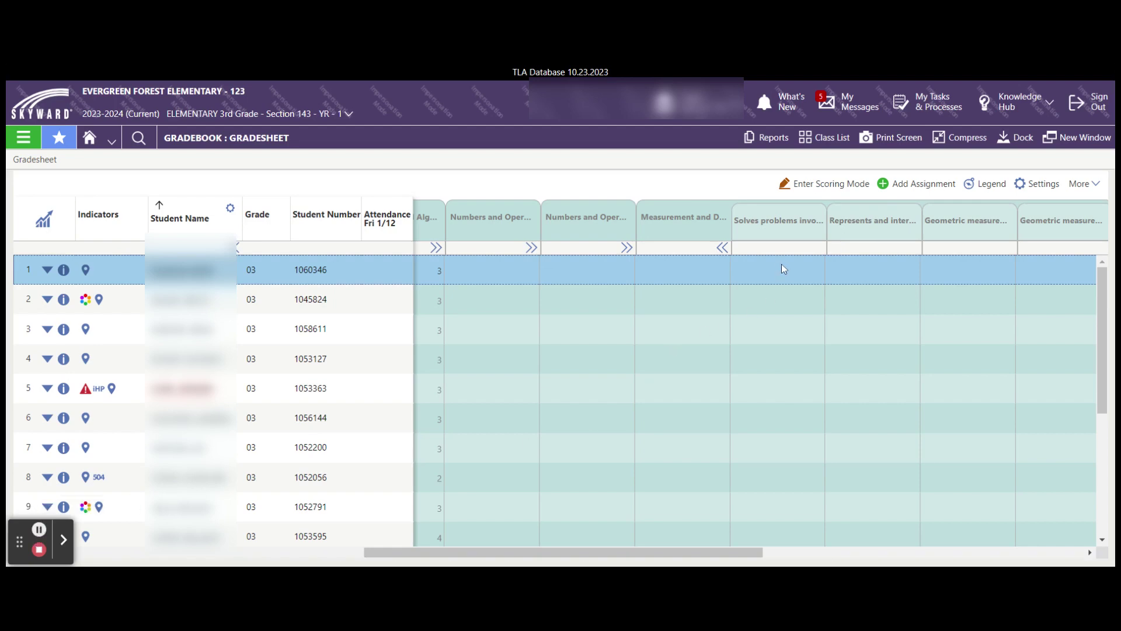
# - In scoring mode, give row 5 a 2 for Solves problems, then open that standard's options
pyautogui.click(825, 184)
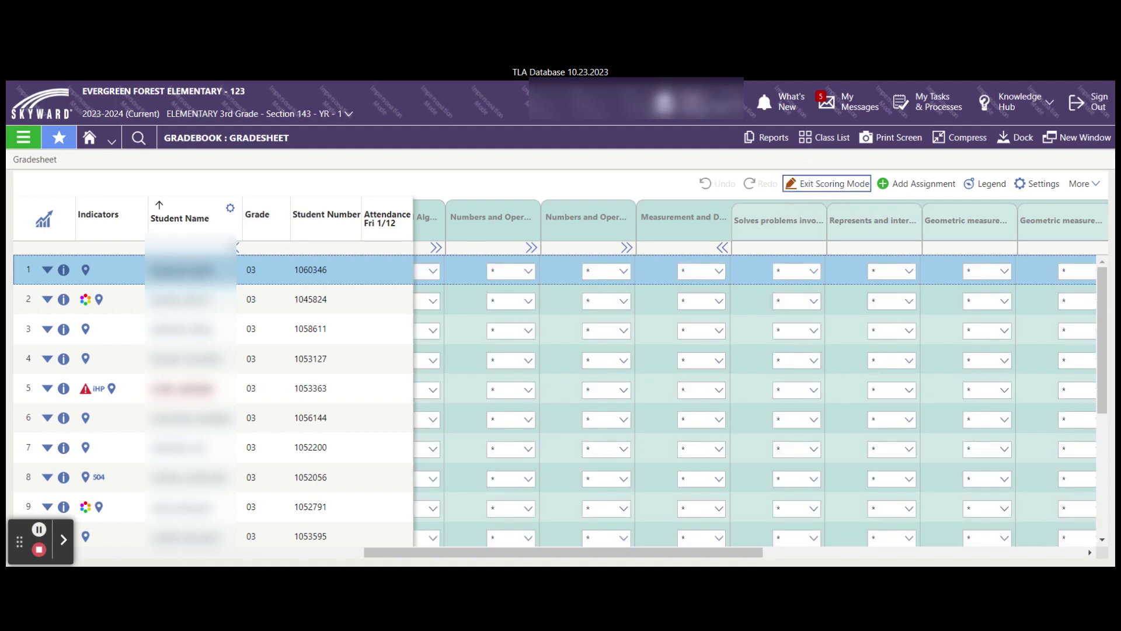
pyautogui.click(815, 390)
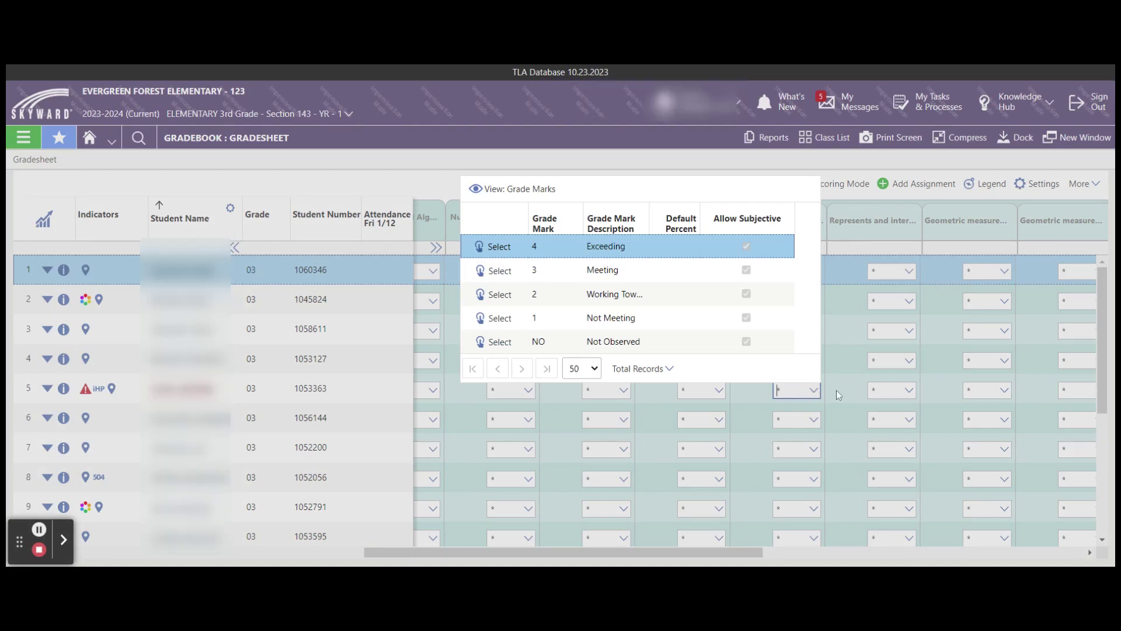
pyautogui.click(496, 294)
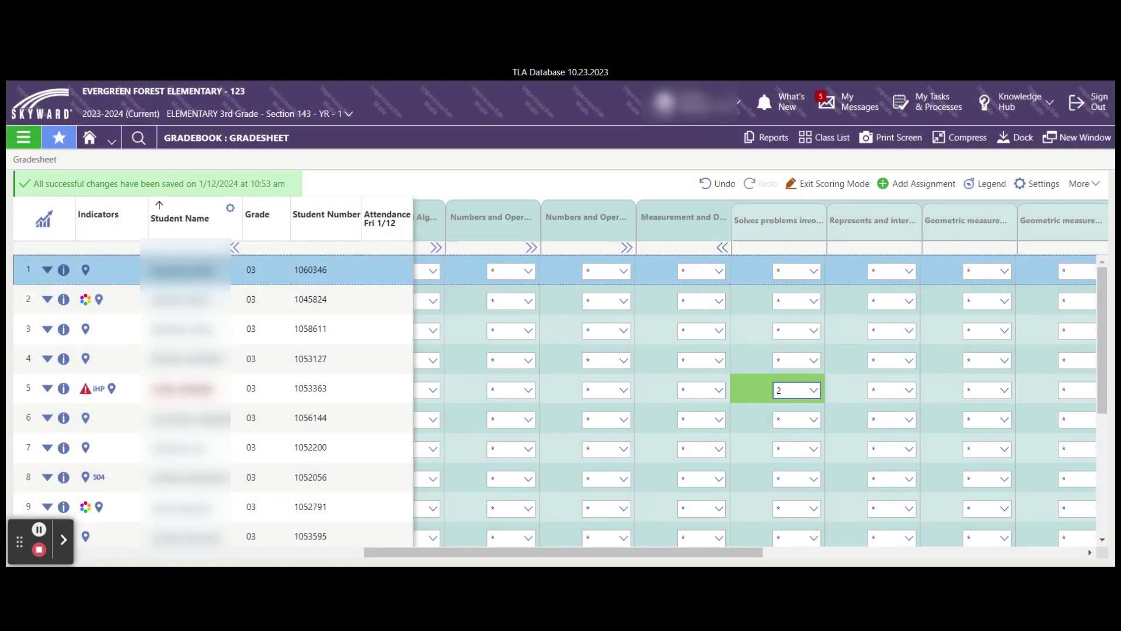
pyautogui.click(780, 227)
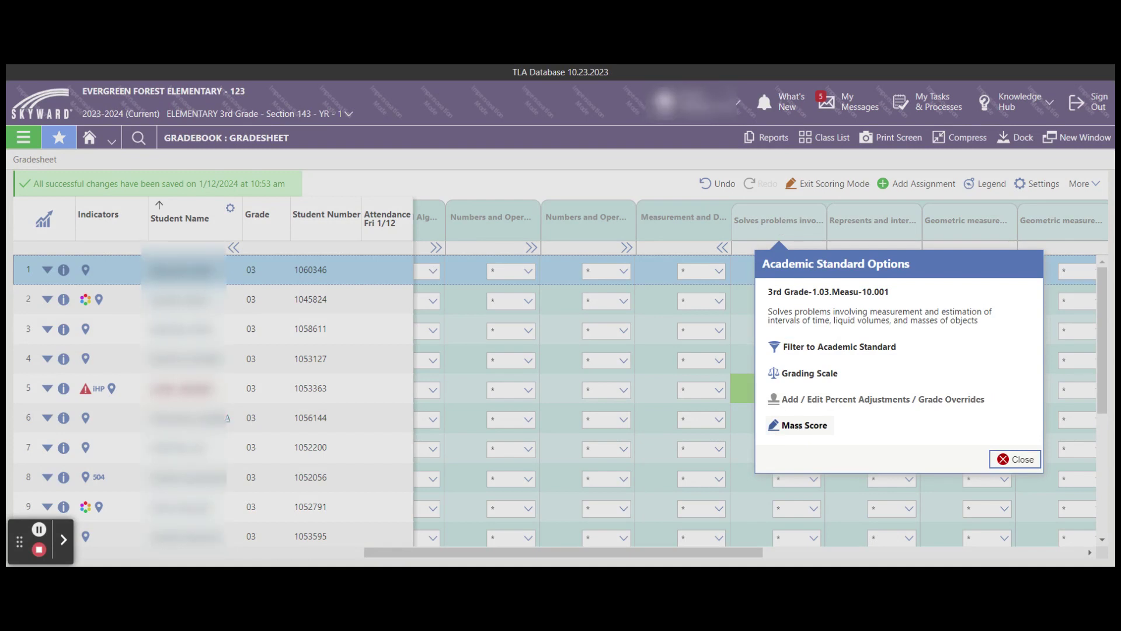
# - Mass-score the Solves problems standard as 3 Meeting for every student
pyautogui.click(801, 427)
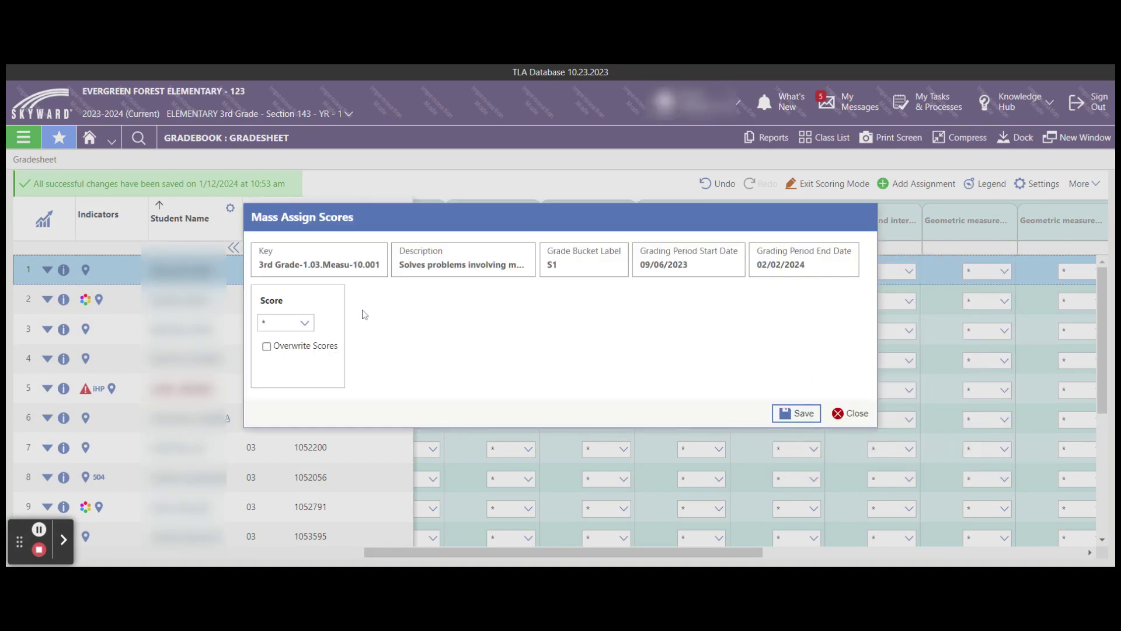
pyautogui.click(305, 324)
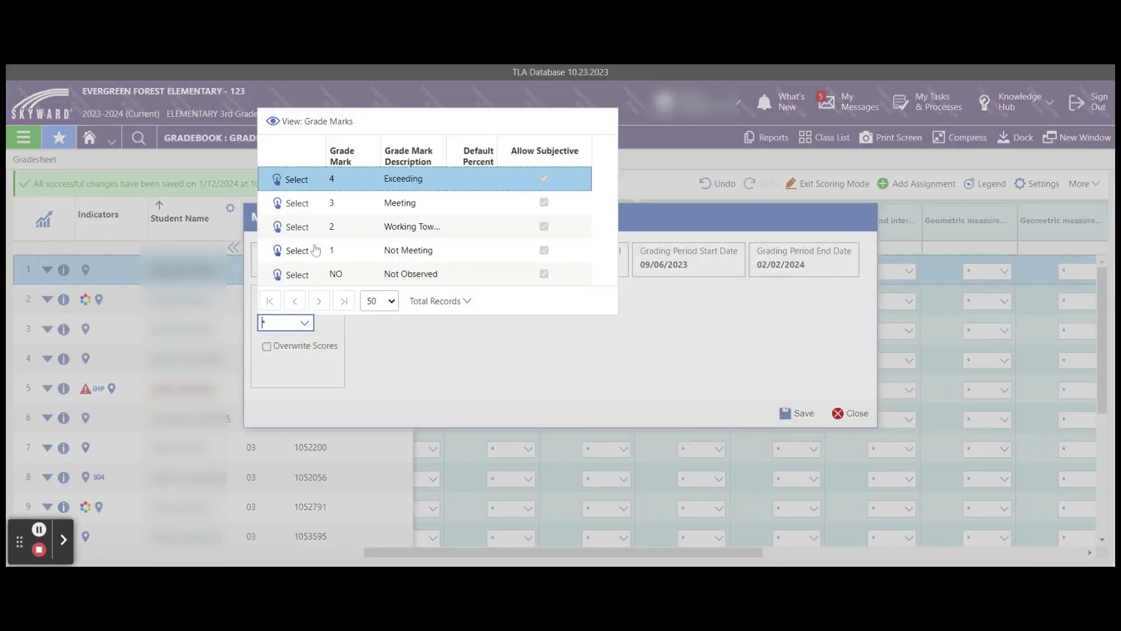
pyautogui.click(295, 204)
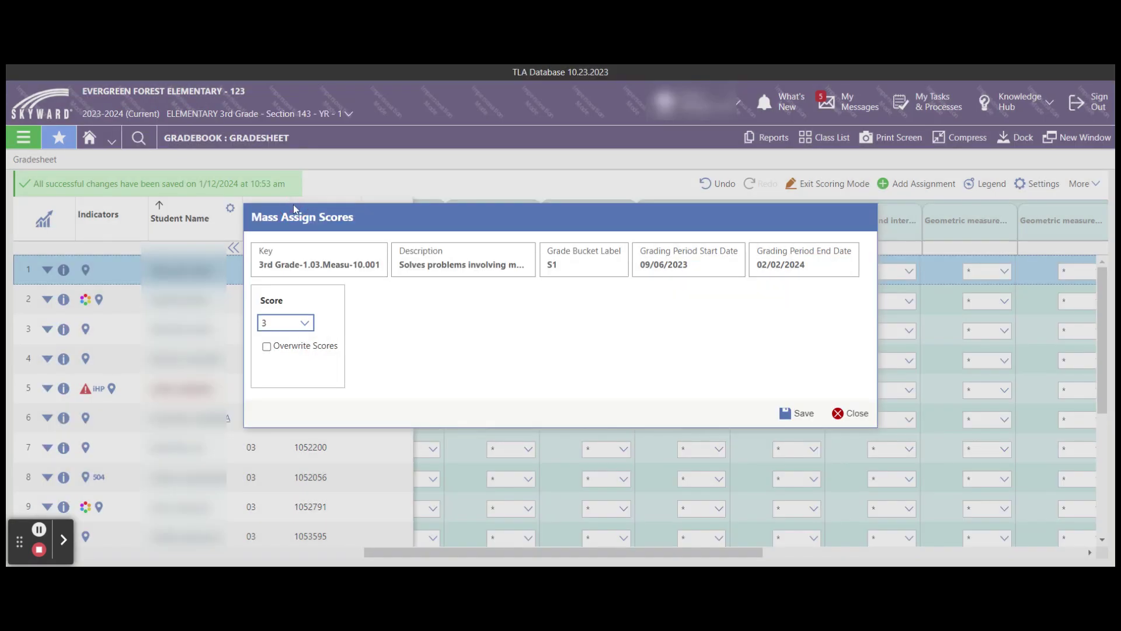
pyautogui.click(803, 415)
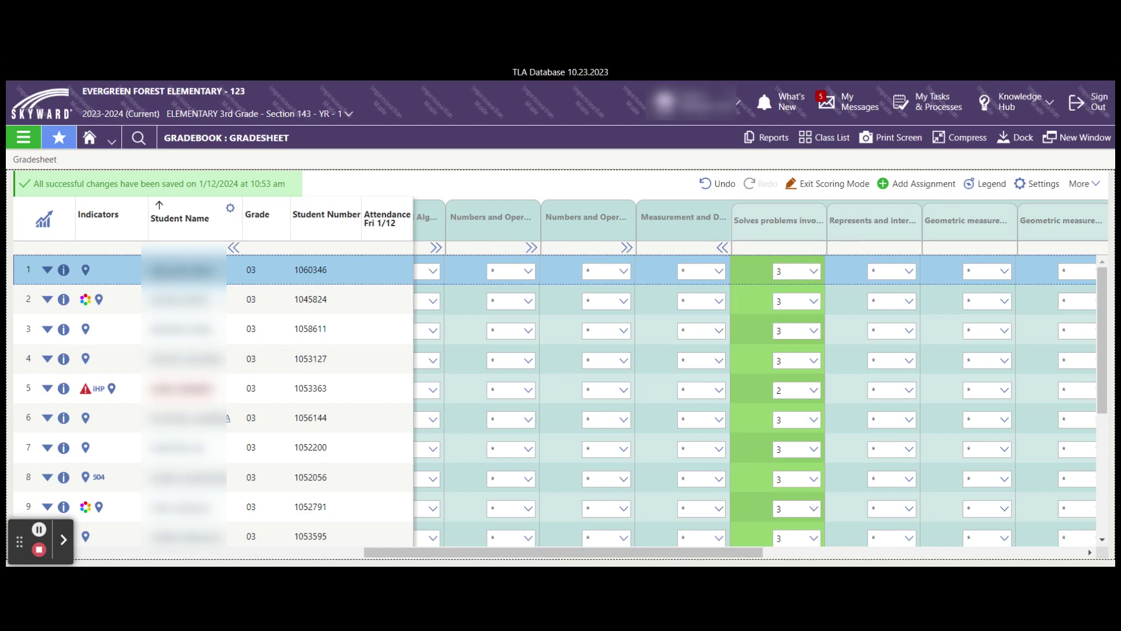
pyautogui.moveTo(1106, 321); pyautogui.dragTo(1114, 271)
# - Raise student 9's Solves problems score to 4 Exceeding
pyautogui.click(814, 508)
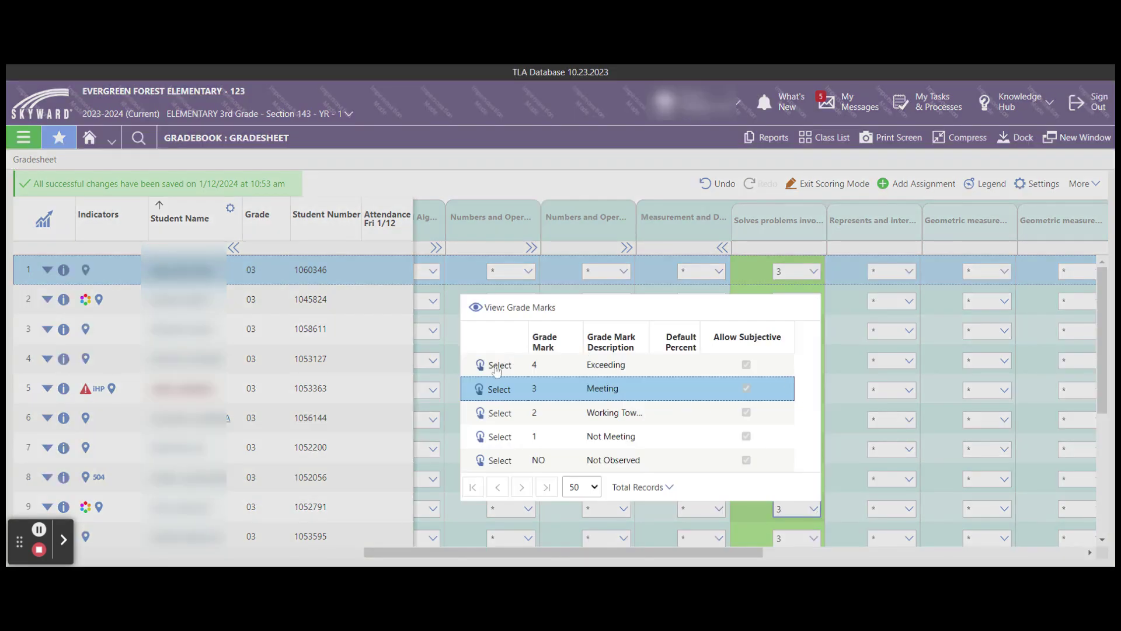
pyautogui.click(495, 367)
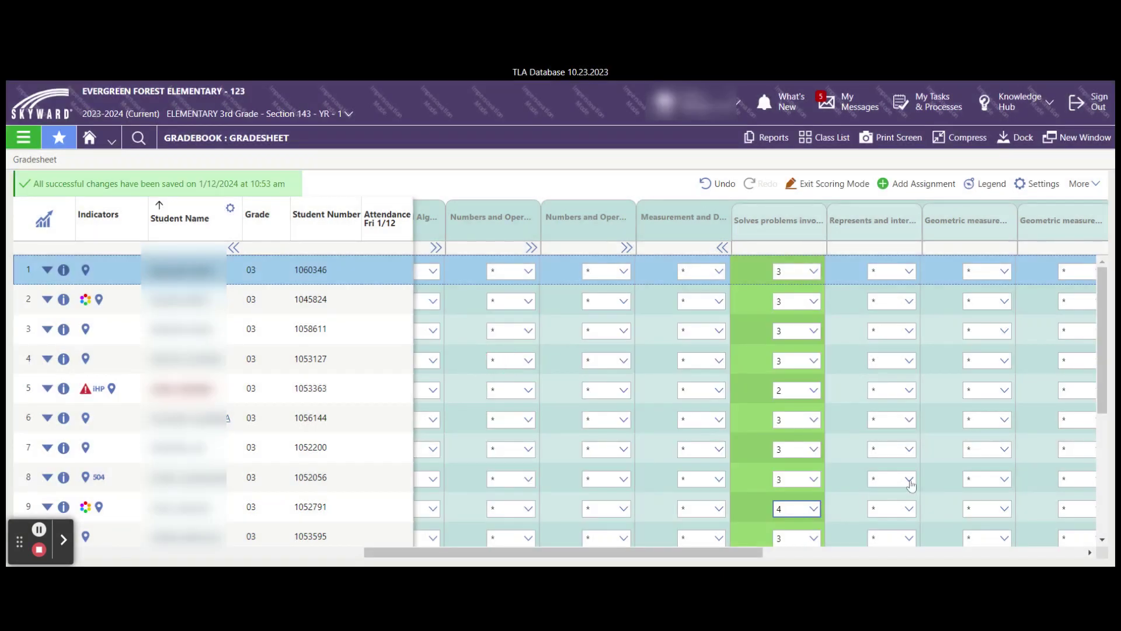
pyautogui.moveTo(994, 439); pyautogui.dragTo(736, 463)
# - Mass-score Numbers and Operations in Base Ten as 4 Exceeding for all students
pyautogui.hscroll(-10, 712, 548)
pyautogui.hscroll(-5, 712, 548)
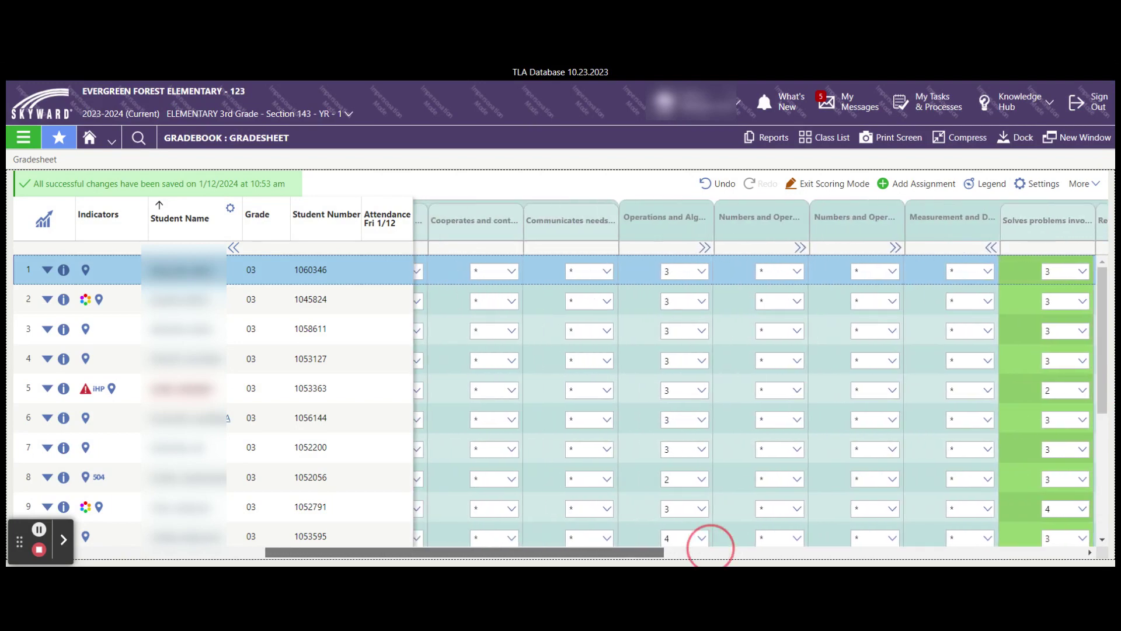
pyautogui.hscroll(2, 711, 547)
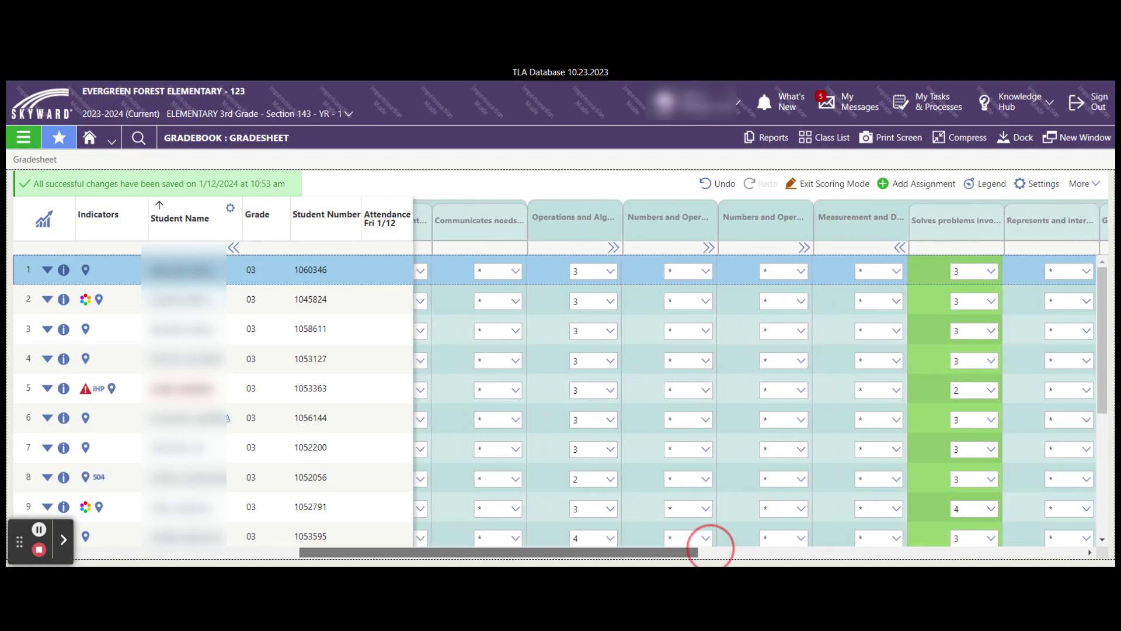
pyautogui.click(664, 220)
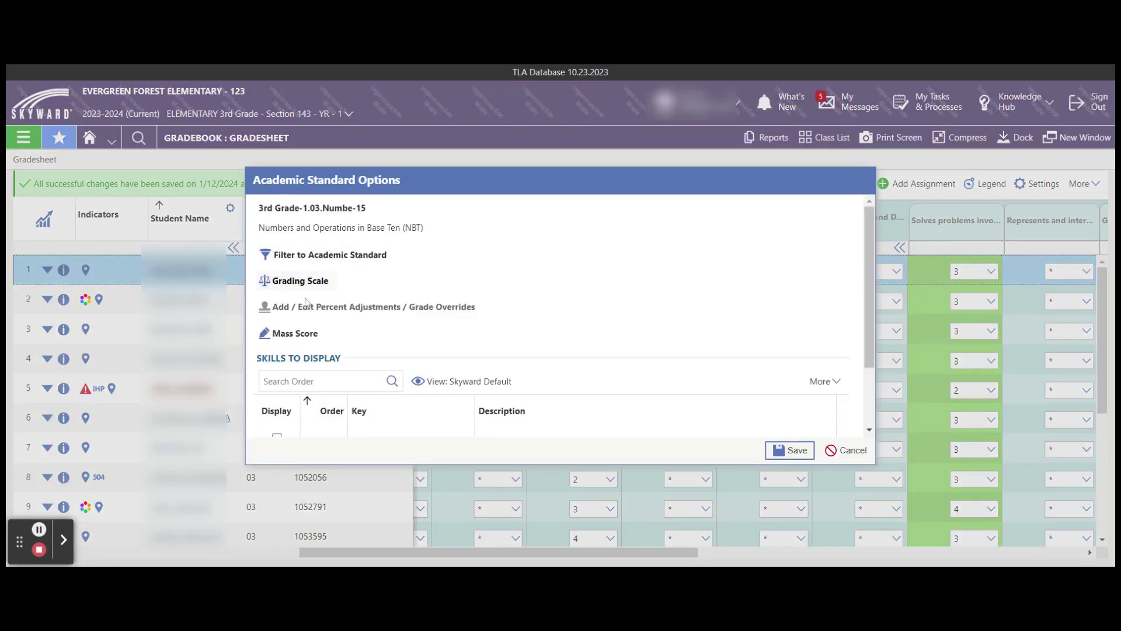
pyautogui.click(306, 334)
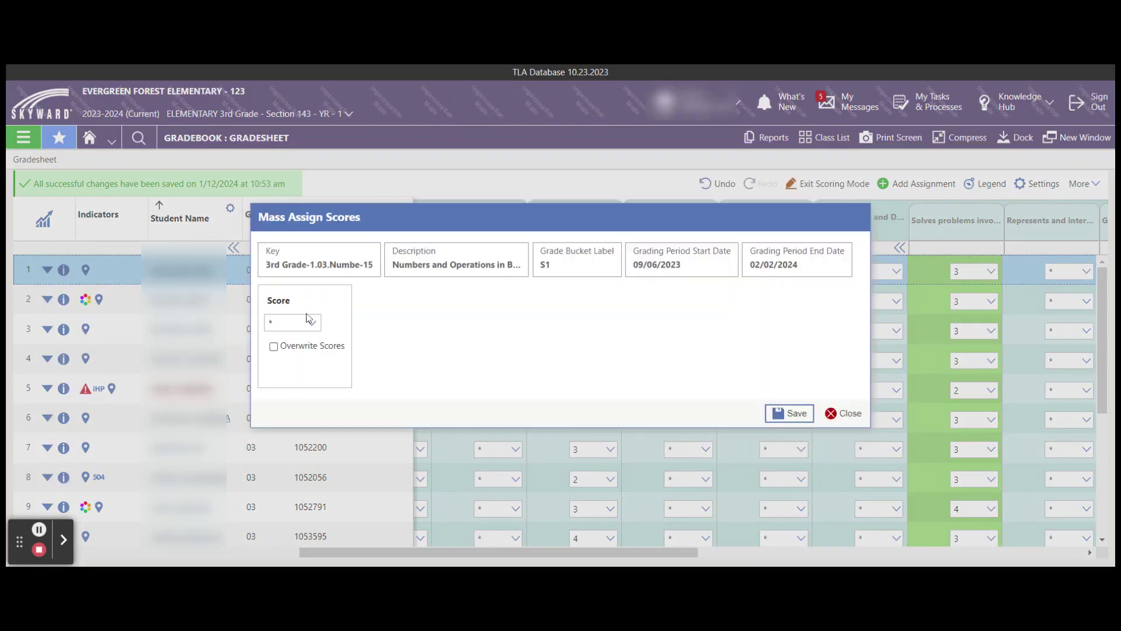
pyautogui.click(312, 324)
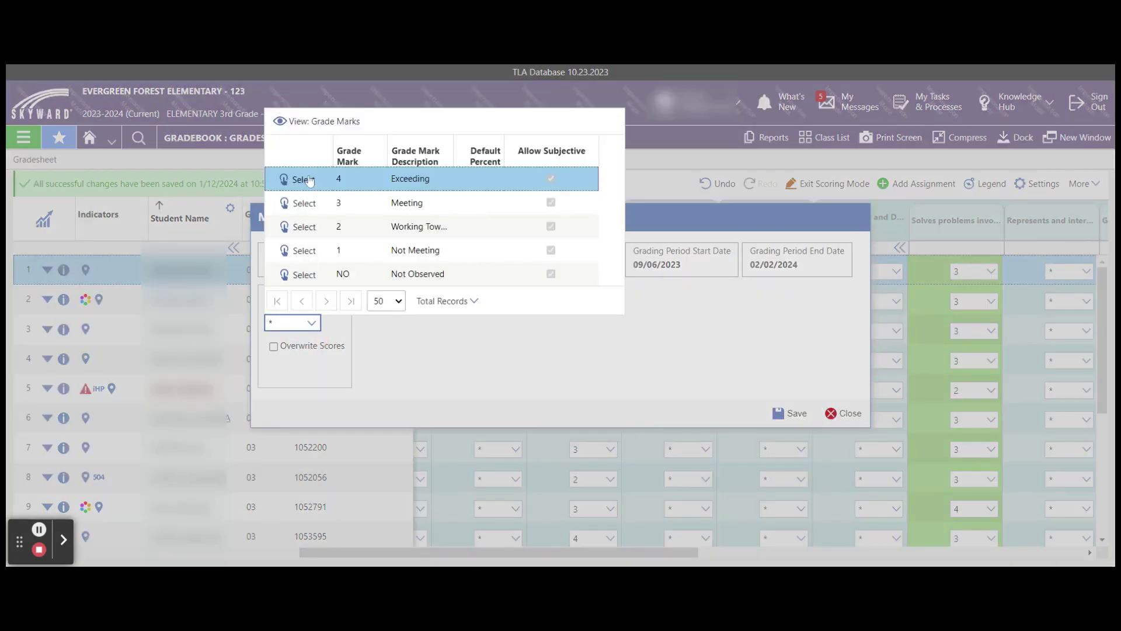
pyautogui.click(310, 180)
pyautogui.click(792, 414)
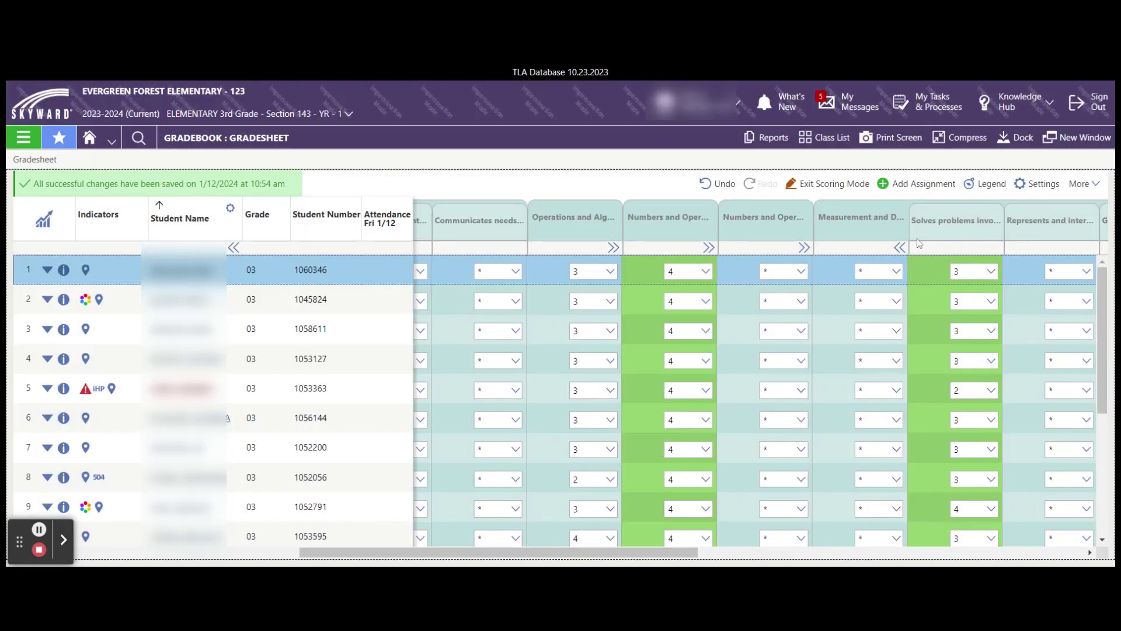
# - Exit scoring mode and scroll across the grid to review the entered scores
pyautogui.click(835, 185)
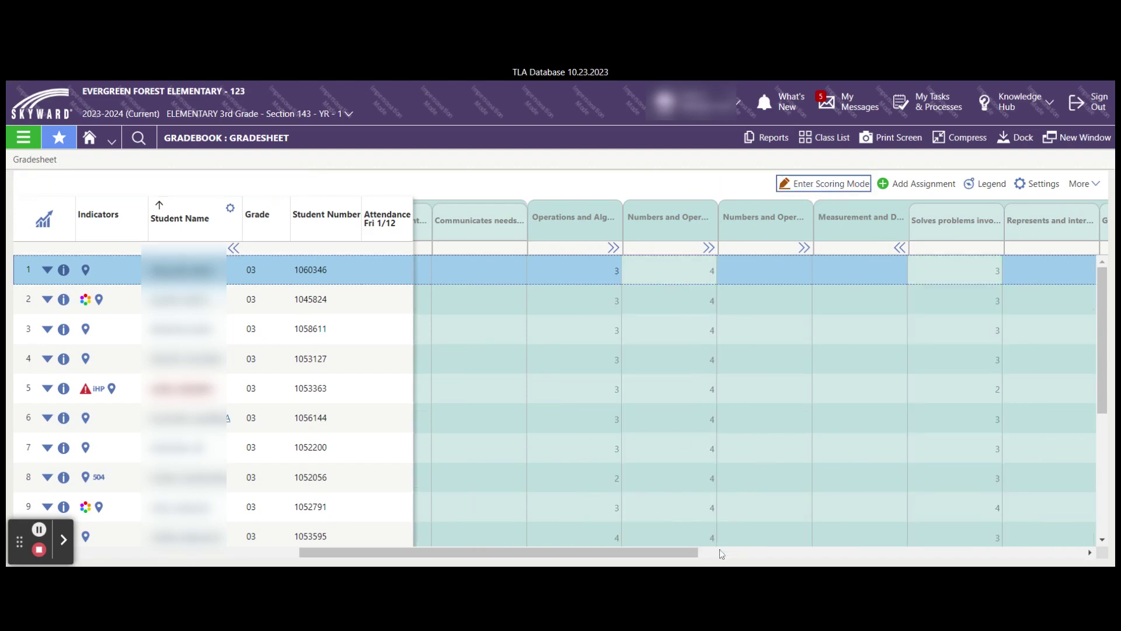
pyautogui.click(695, 553)
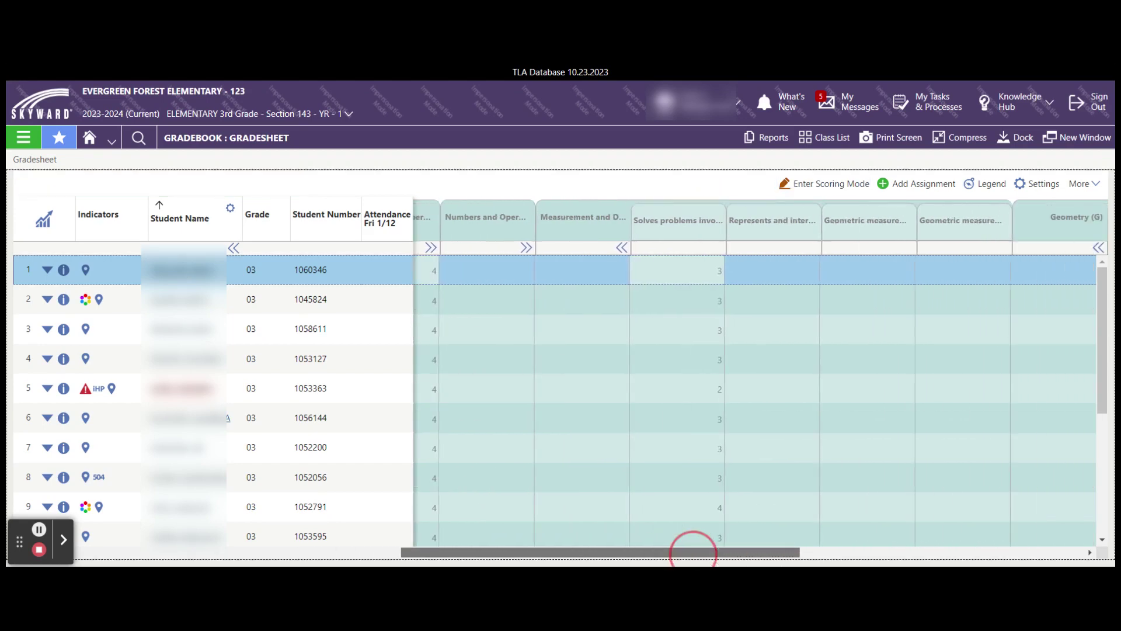
pyautogui.hscroll(-10, 694, 553)
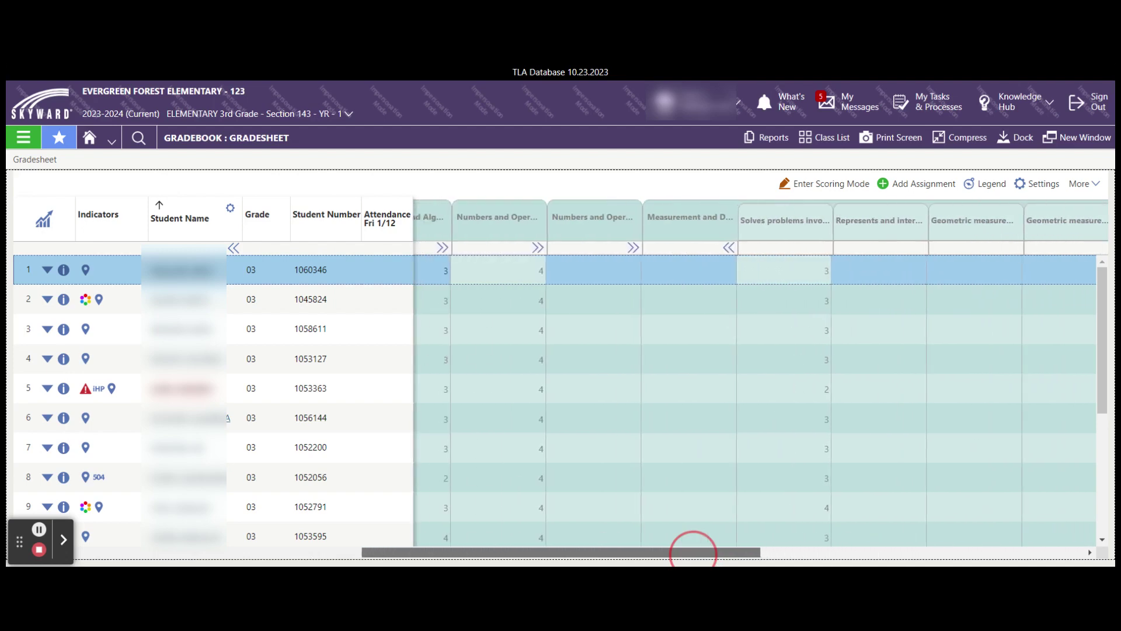
pyautogui.hscroll(-1, 694, 552)
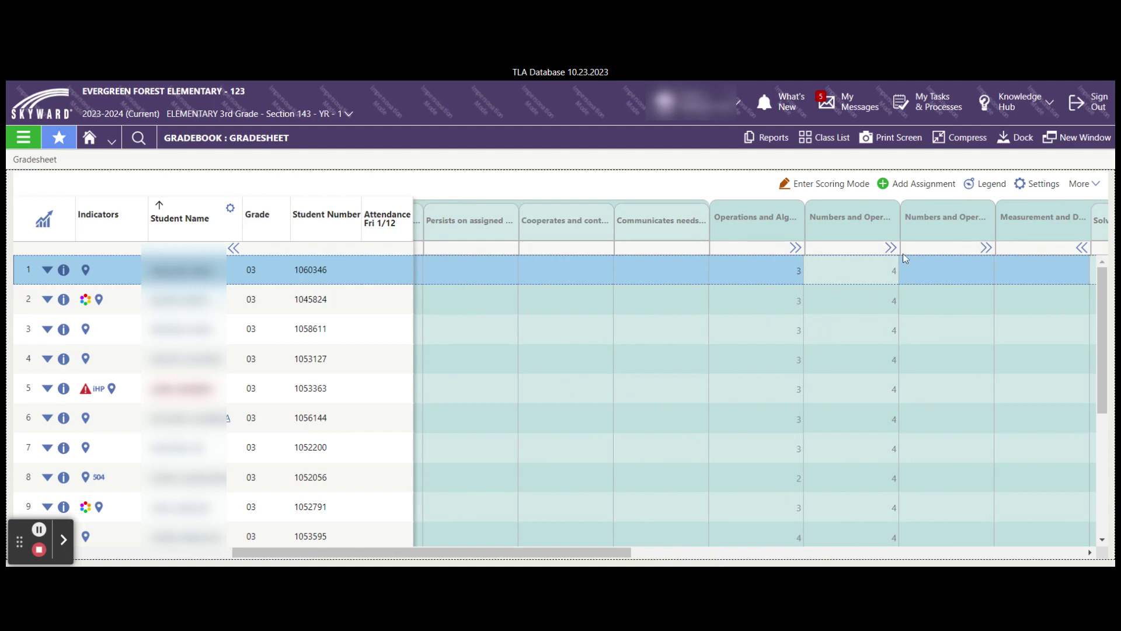
# - Mass score Numbers and Operations in Base Ten as 3 Meeting, overwriting existing scores; give student 9 a 4 Exceeding
pyautogui.click(839, 186)
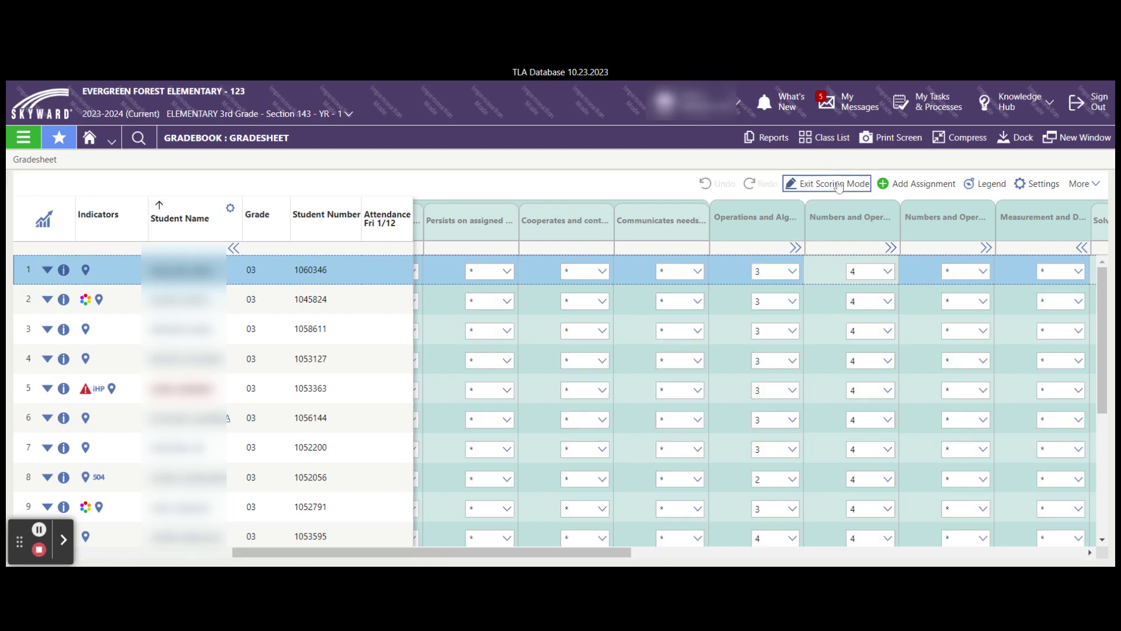
pyautogui.click(845, 220)
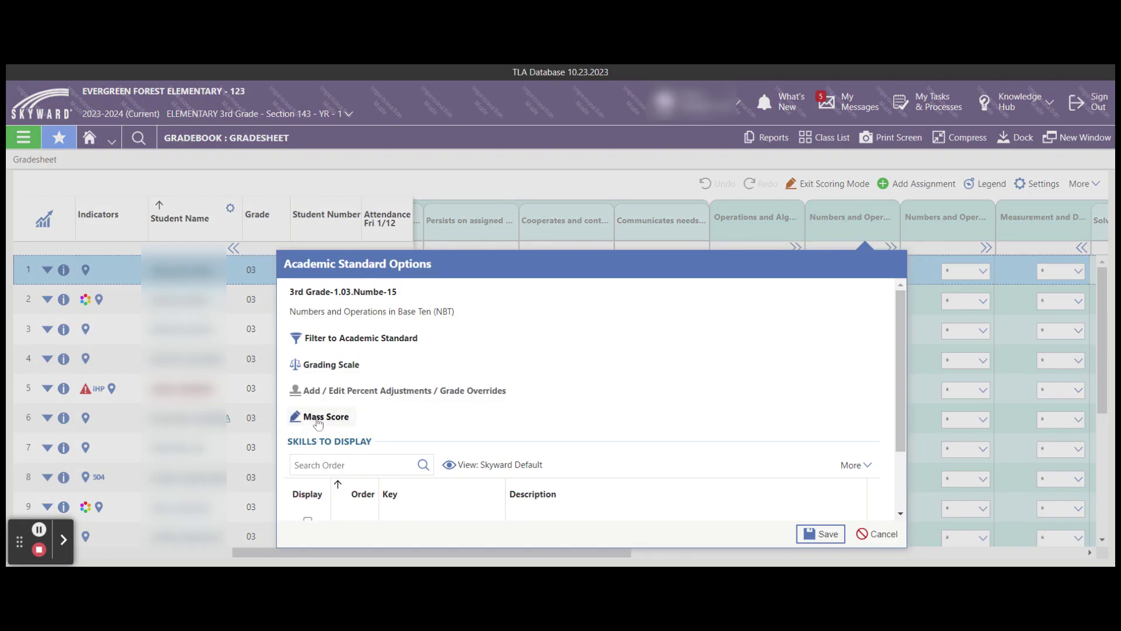
pyautogui.click(320, 417)
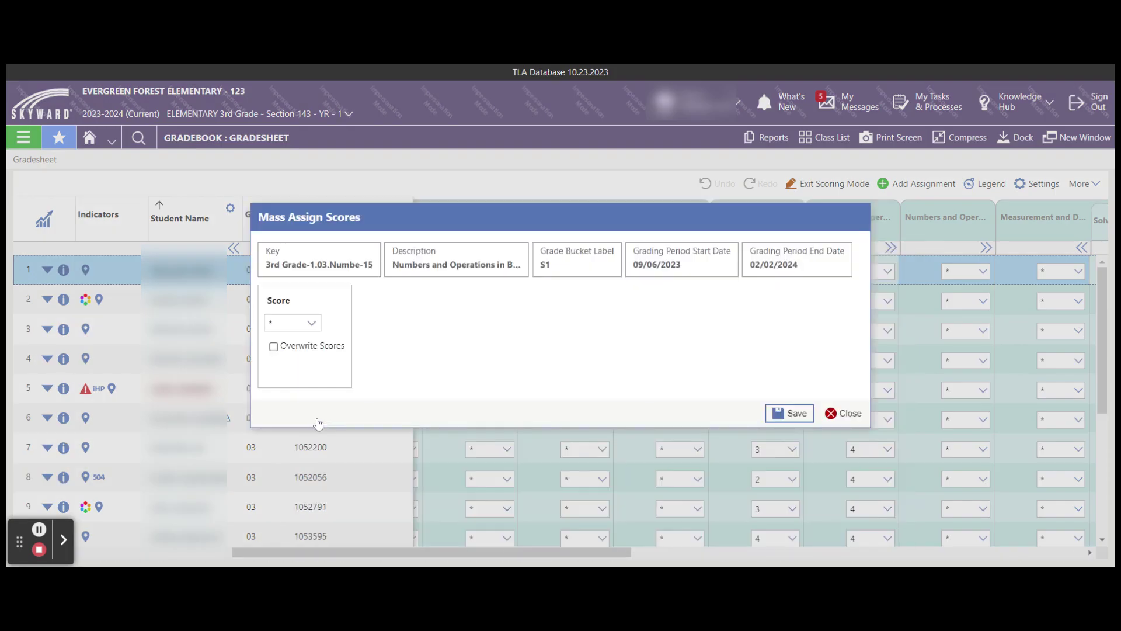
pyautogui.click(312, 325)
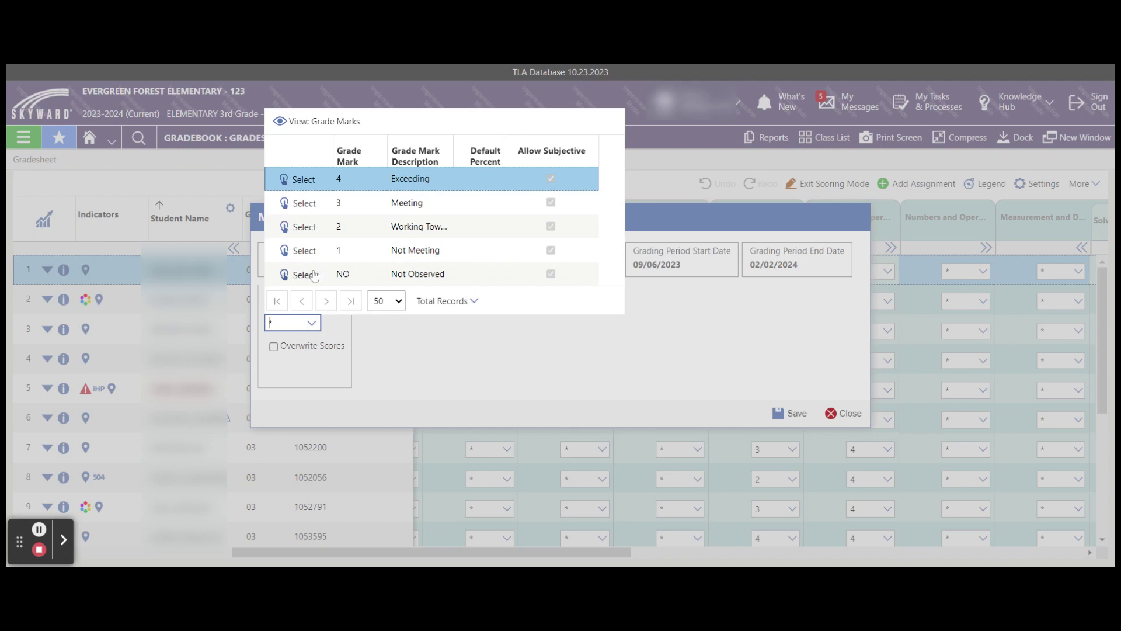
pyautogui.click(302, 204)
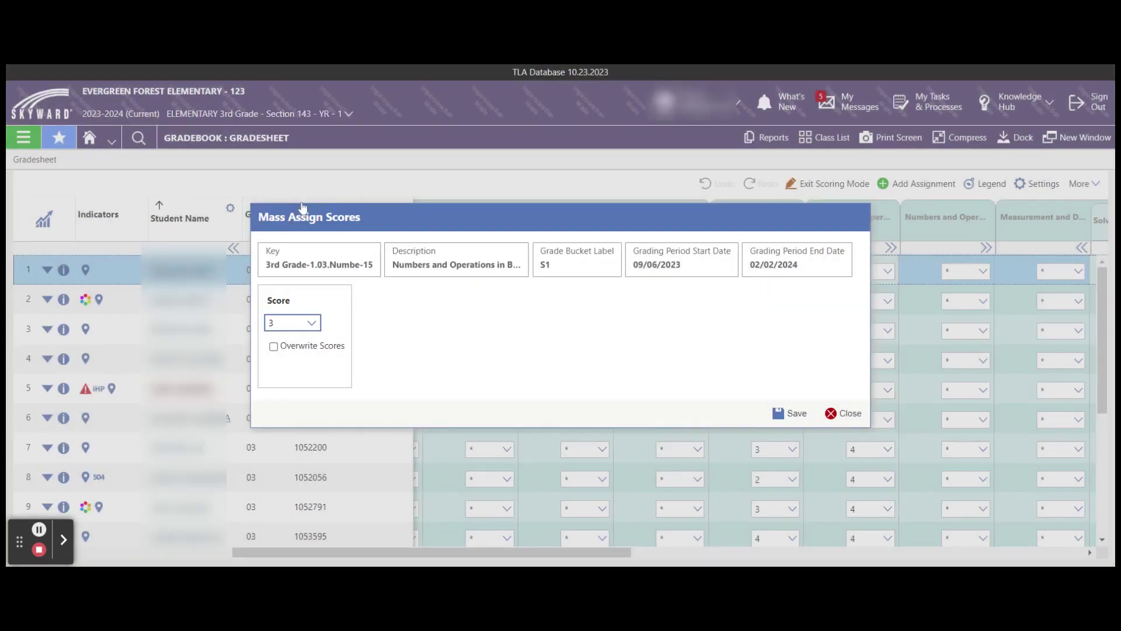
pyautogui.click(274, 348)
pyautogui.click(797, 412)
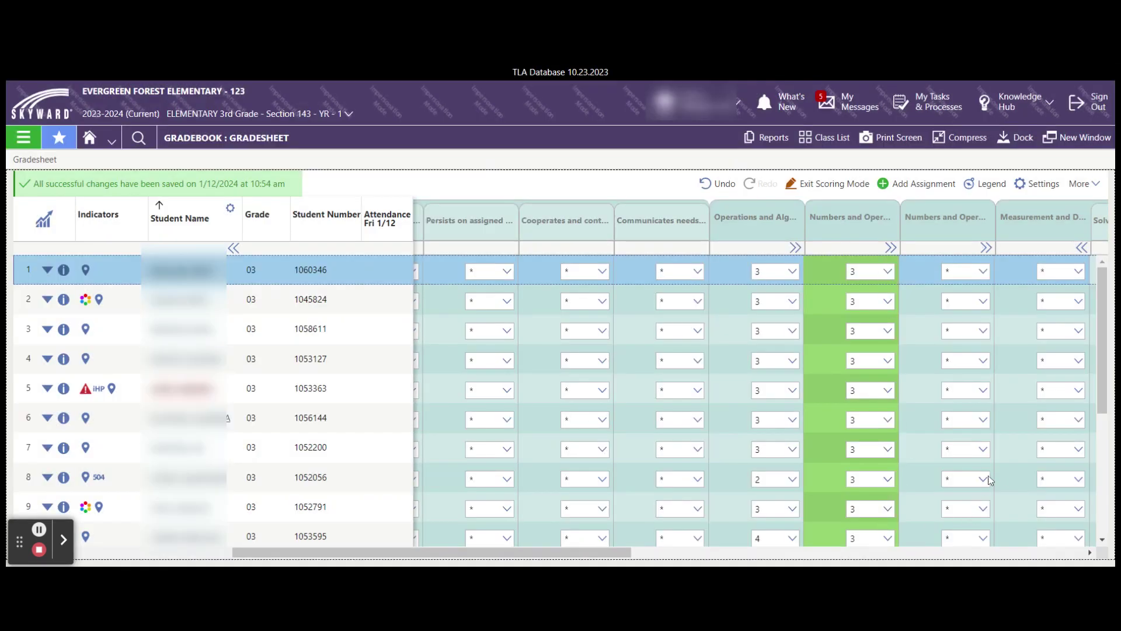
pyautogui.click(888, 509)
pyautogui.click(572, 365)
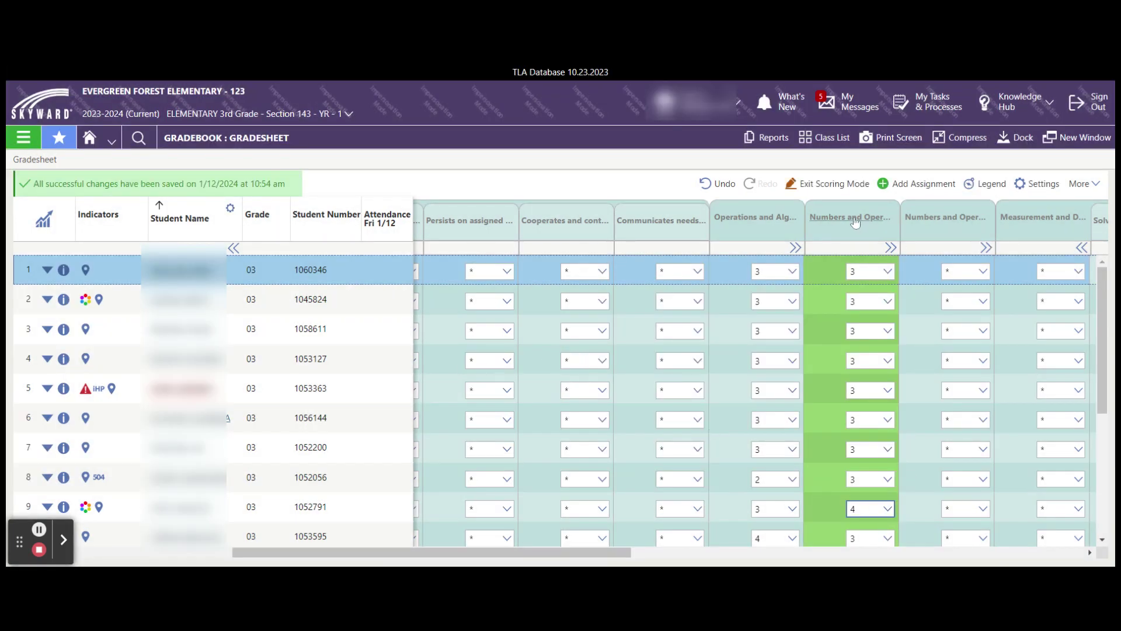
# - Exit scoring mode, collapse the Social and Emotional standards group, and collapse then re-expand S1's standards
pyautogui.click(832, 184)
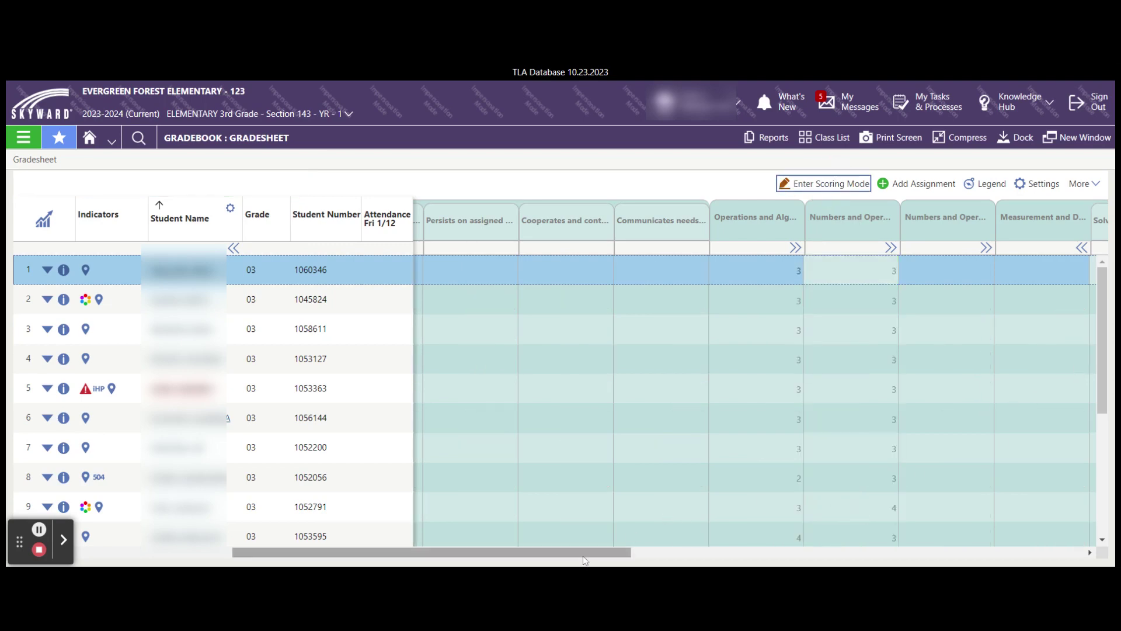
pyautogui.moveTo(584, 559); pyautogui.dragTo(373, 561)
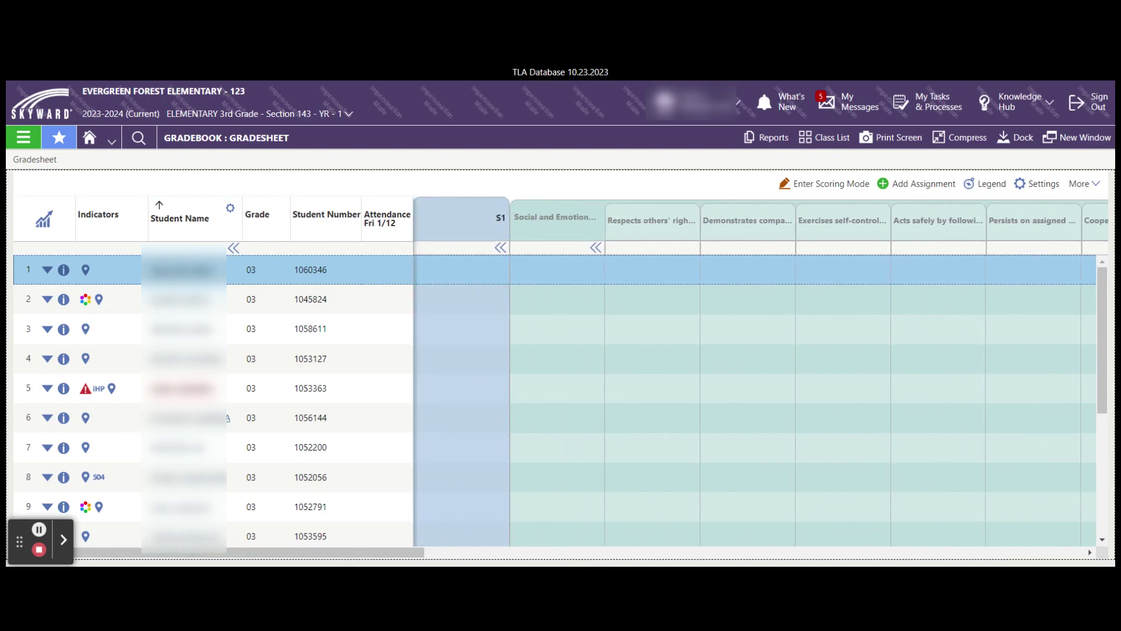
pyautogui.click(595, 248)
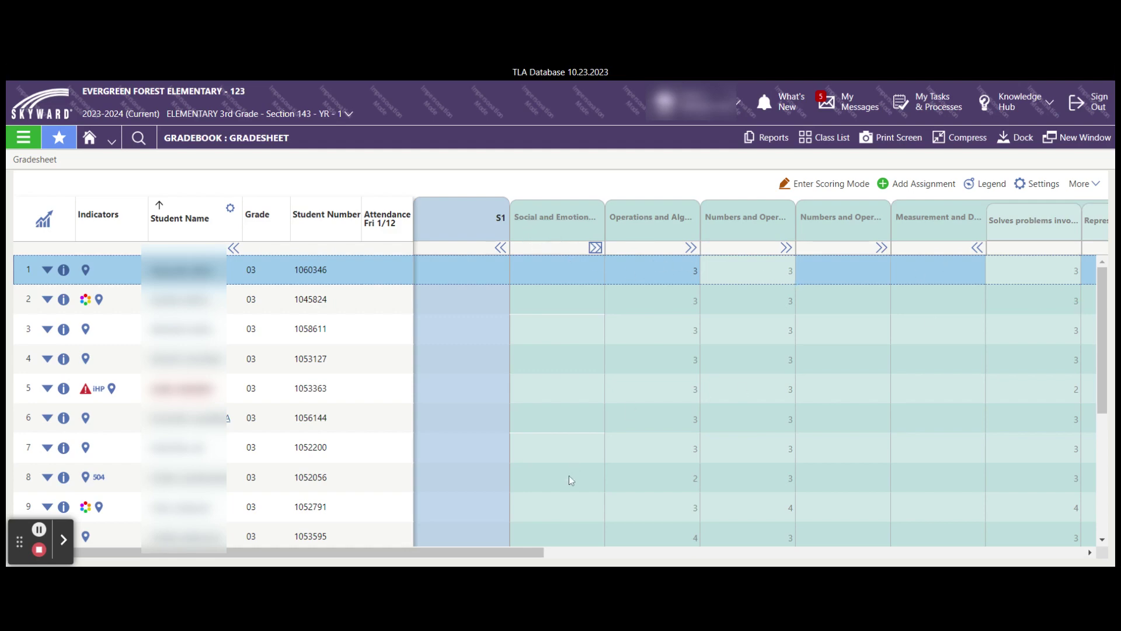
pyautogui.click(500, 248)
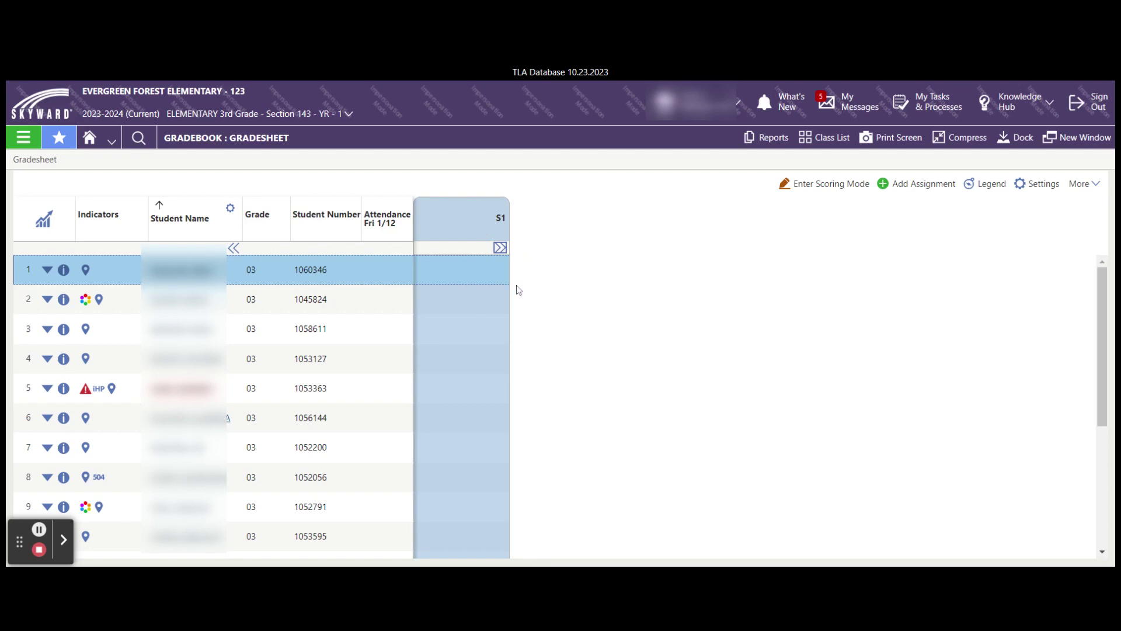
pyautogui.click(501, 248)
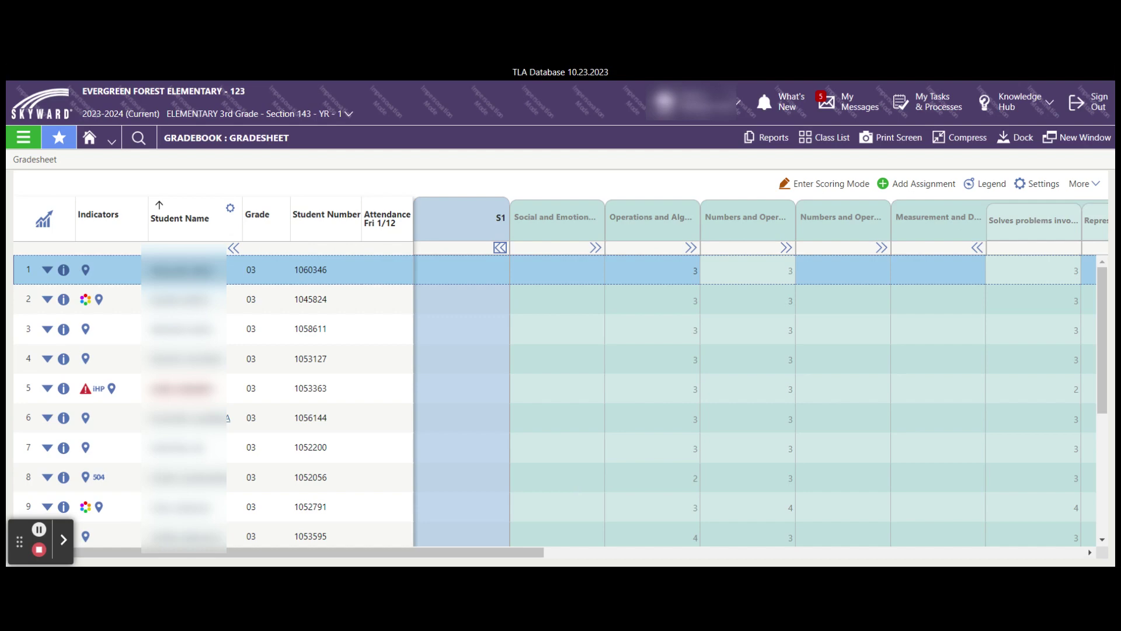
# - Apply 'Pleasure to have in class.' as the S1 default comment for all blank students
pyautogui.click(501, 220)
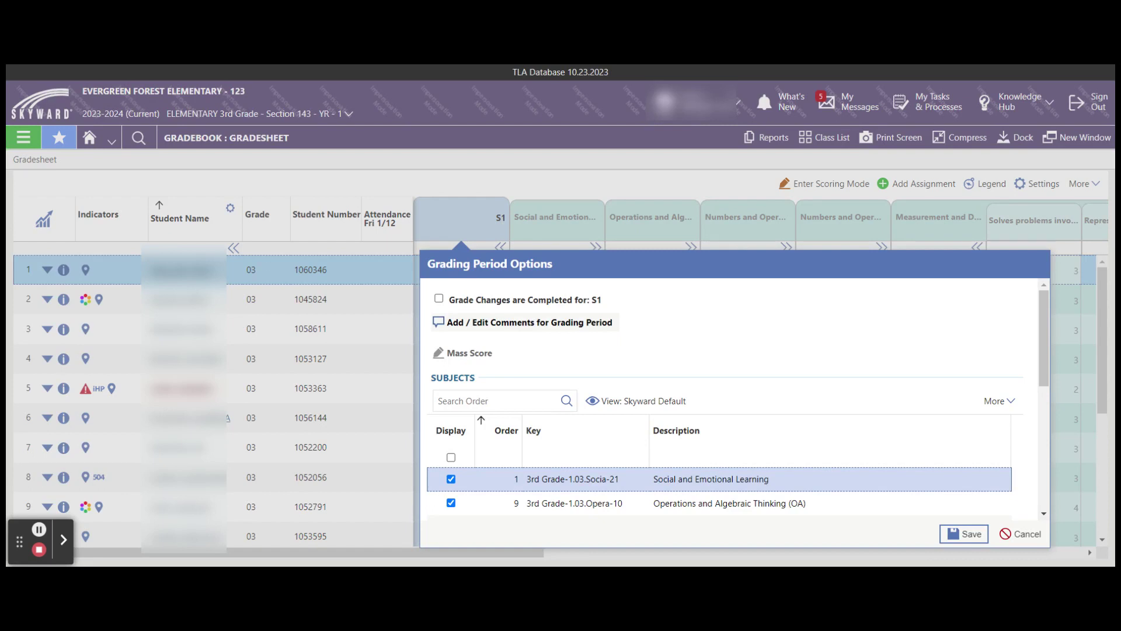
pyautogui.click(527, 324)
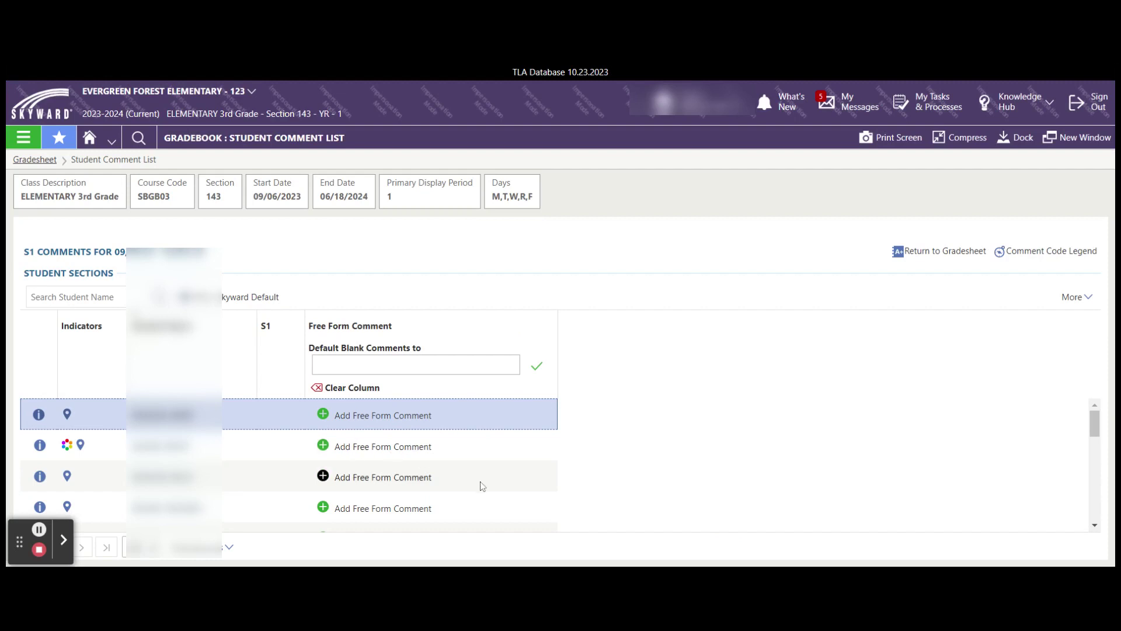
pyautogui.click(414, 366)
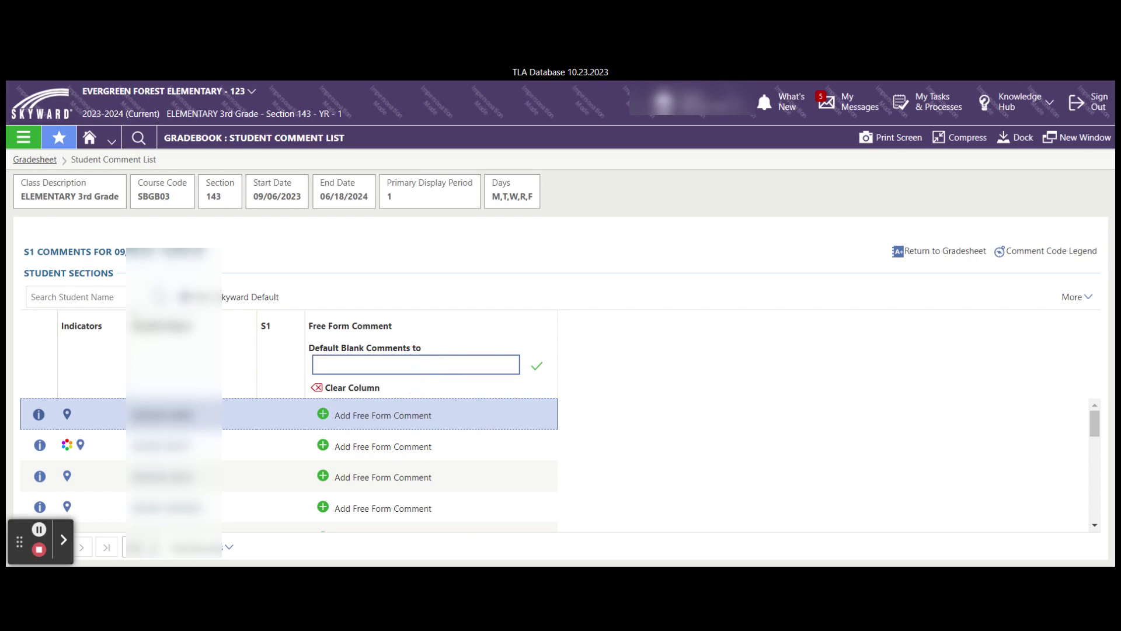
pyautogui.click(417, 369)
pyautogui.write('Pleasure to have in class.')
pyautogui.click(536, 368)
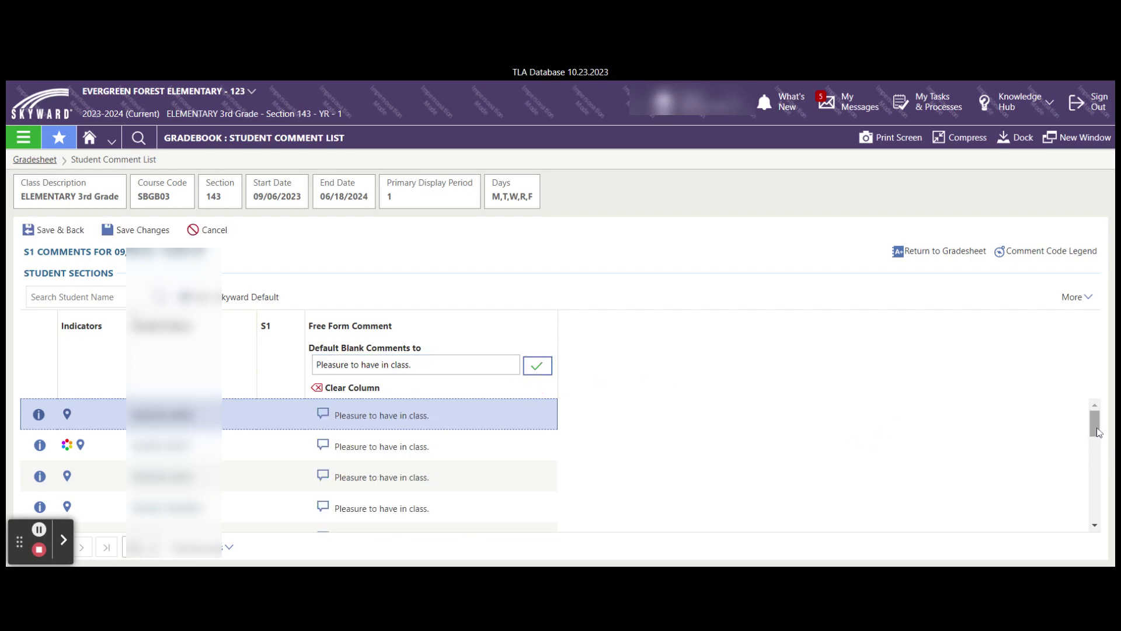
pyautogui.moveTo(1095, 428)
pyautogui.mouseDown()
pyautogui.moveTo(1102, 518)
pyautogui.moveTo(1095, 433)
pyautogui.mouseUp()
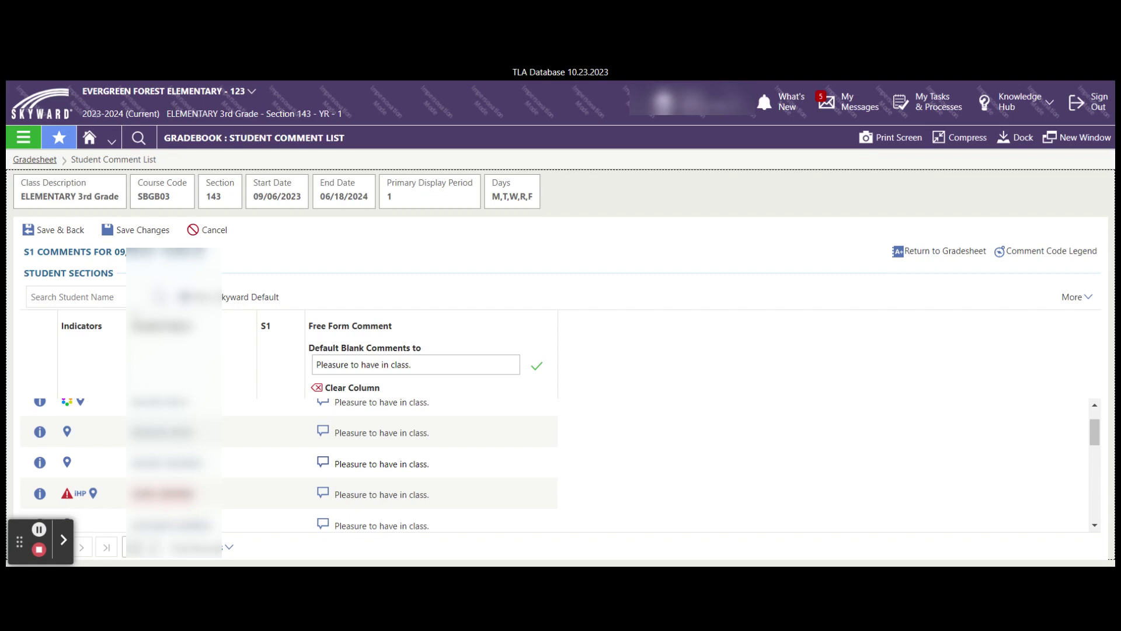
# - Append '/ Additional comment' to the third student's S1 free-form comment
pyautogui.click(323, 461)
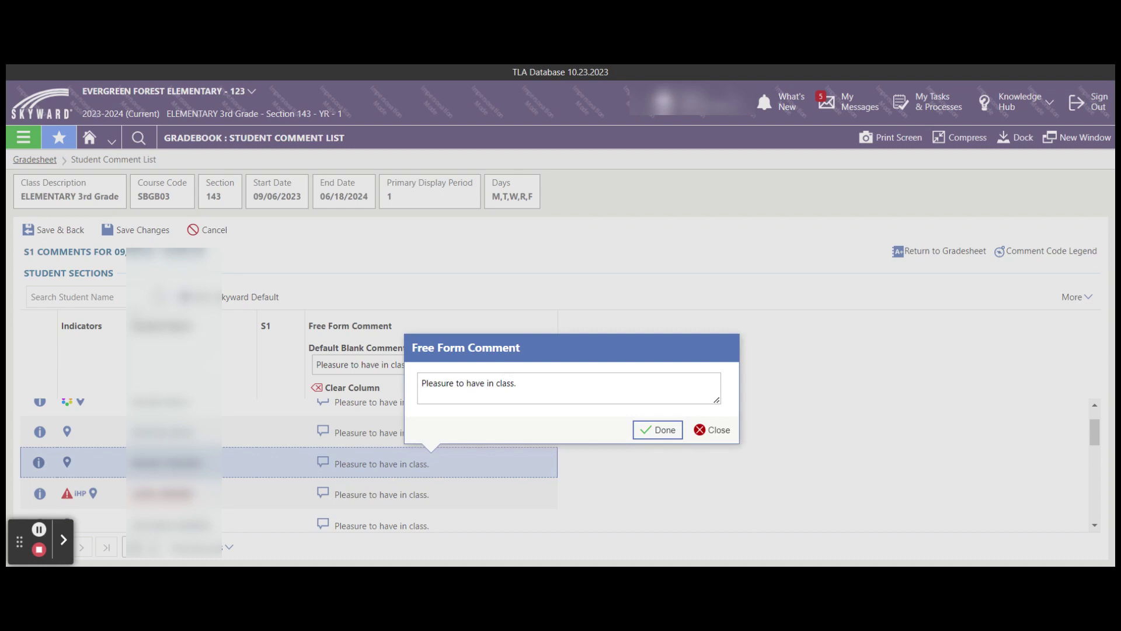
pyautogui.click(518, 383)
pyautogui.write('/ Additional comment')
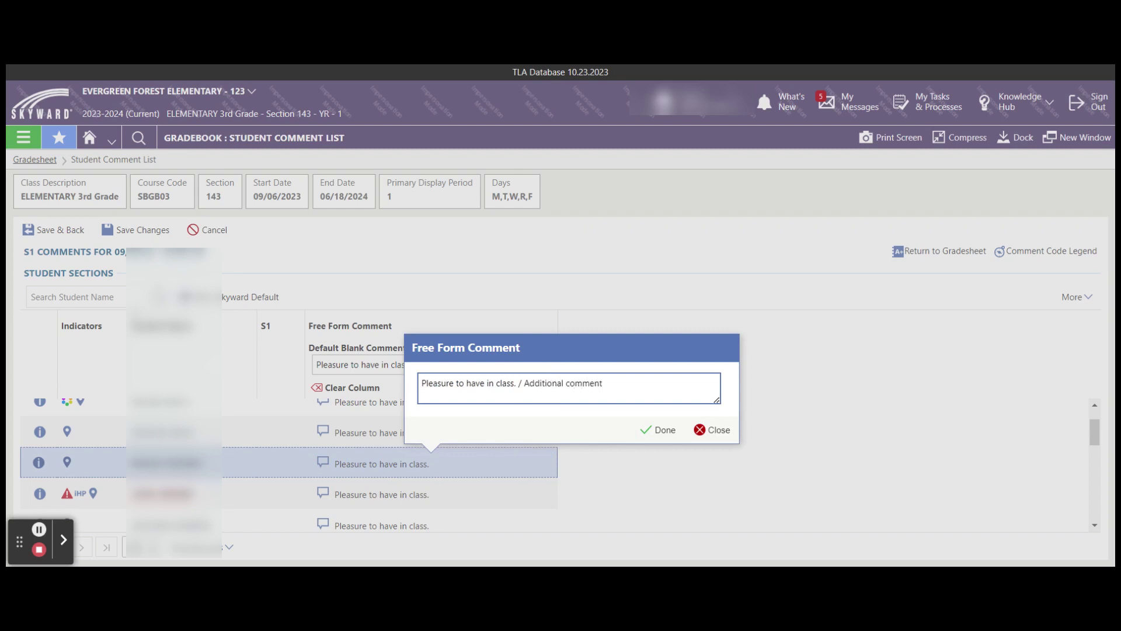
pyautogui.click(663, 431)
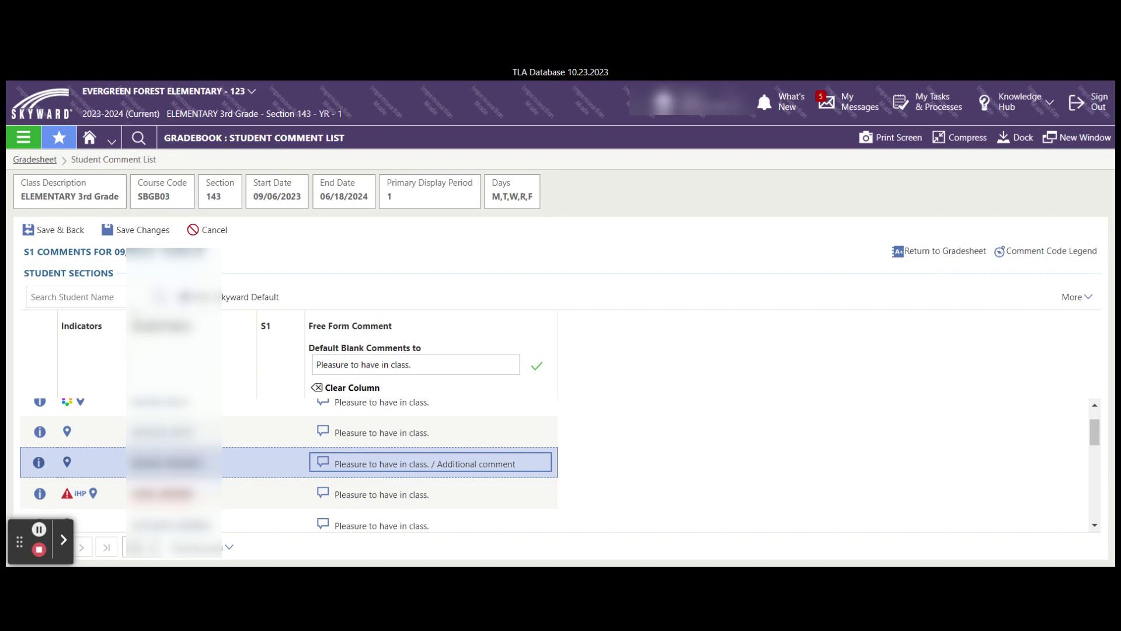
# - Clear the comment column and apply 'Pleasure to have in class / Additional comment' to all students
pyautogui.click(348, 387)
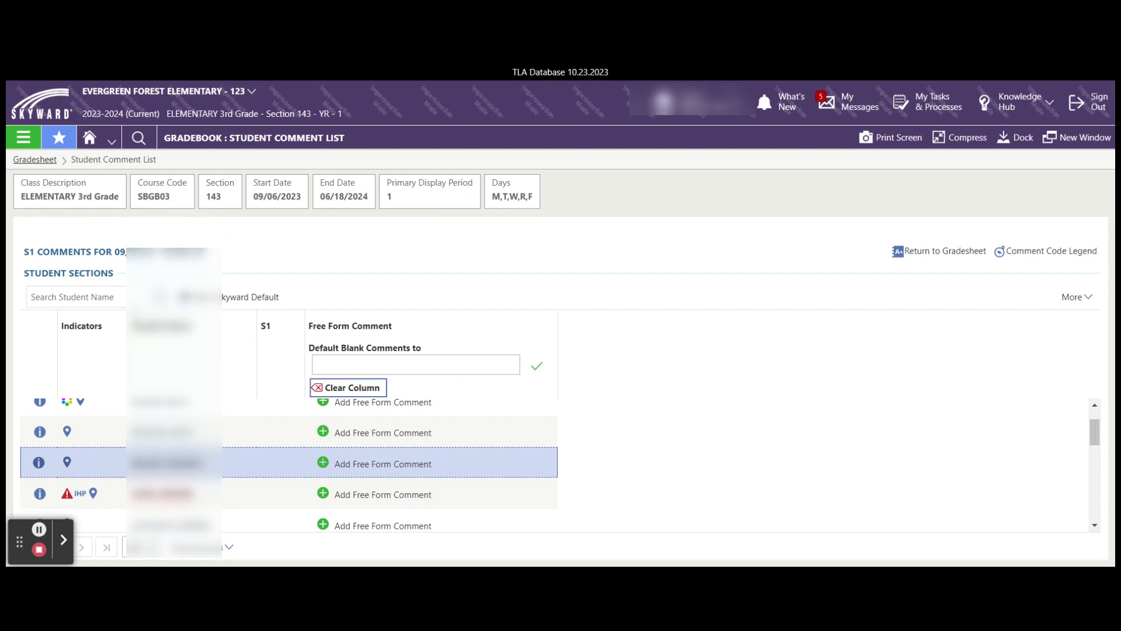
pyautogui.click(458, 363)
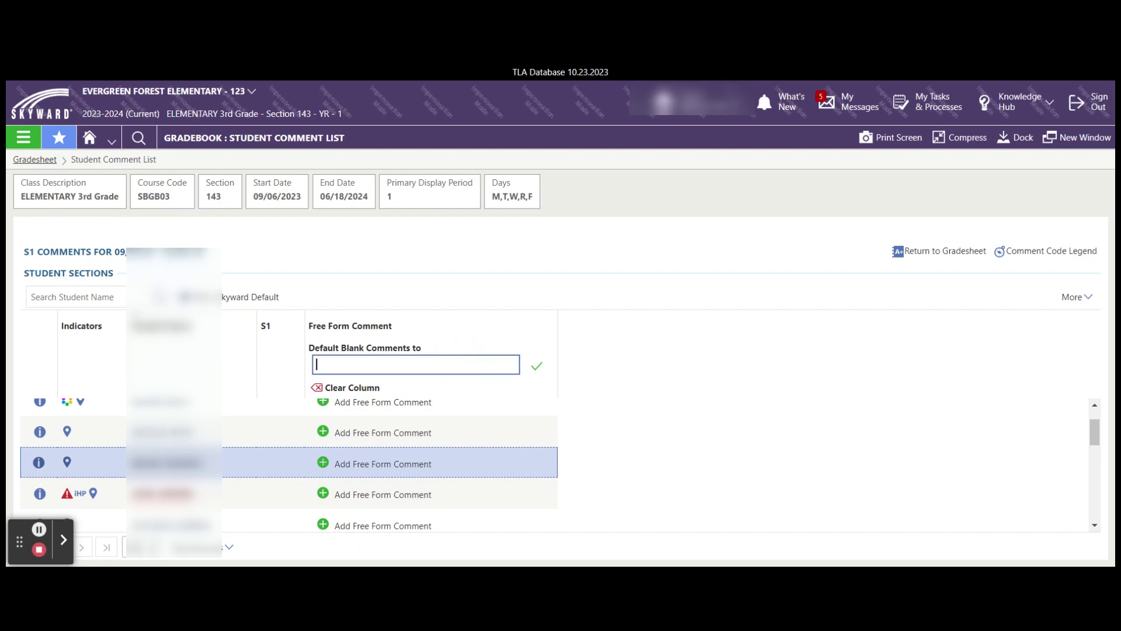
pyautogui.write('Pleasure to have in class / Additional ')
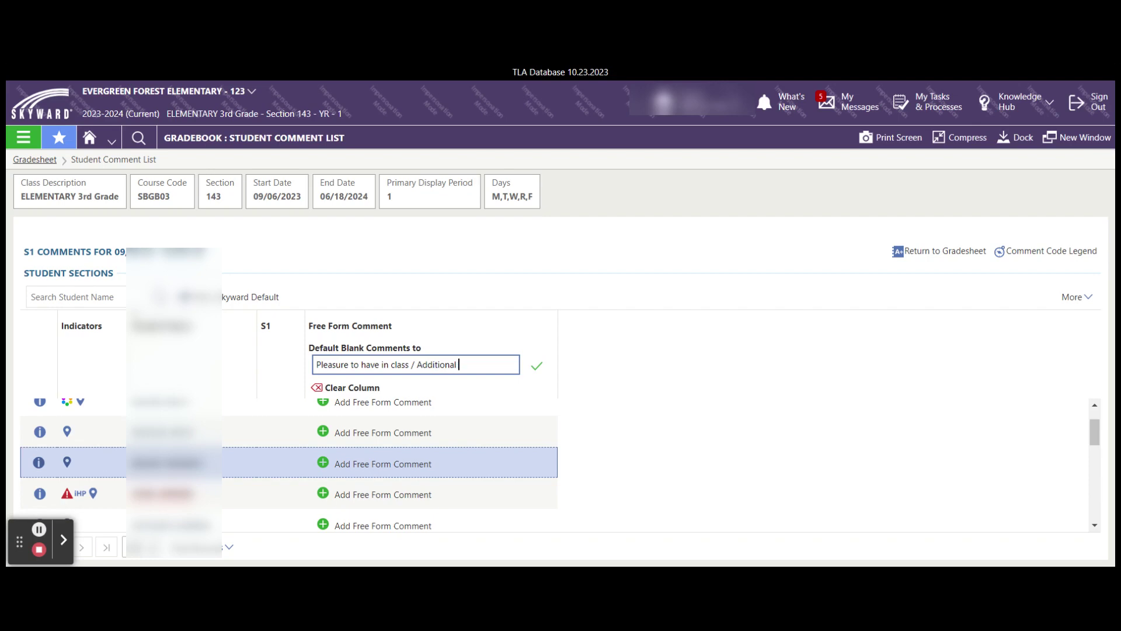
pyautogui.write('comment')
pyautogui.click(538, 367)
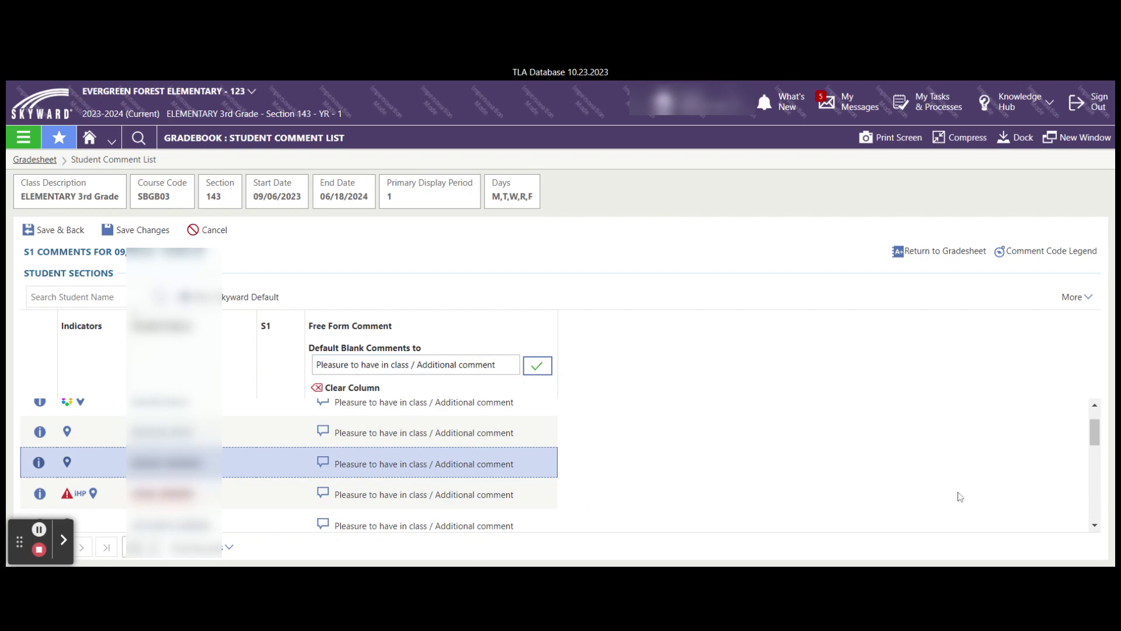
# - Delete the third student's S1 comment so it is left empty
pyautogui.scroll(-1, 1093, 442)
pyautogui.click(517, 473)
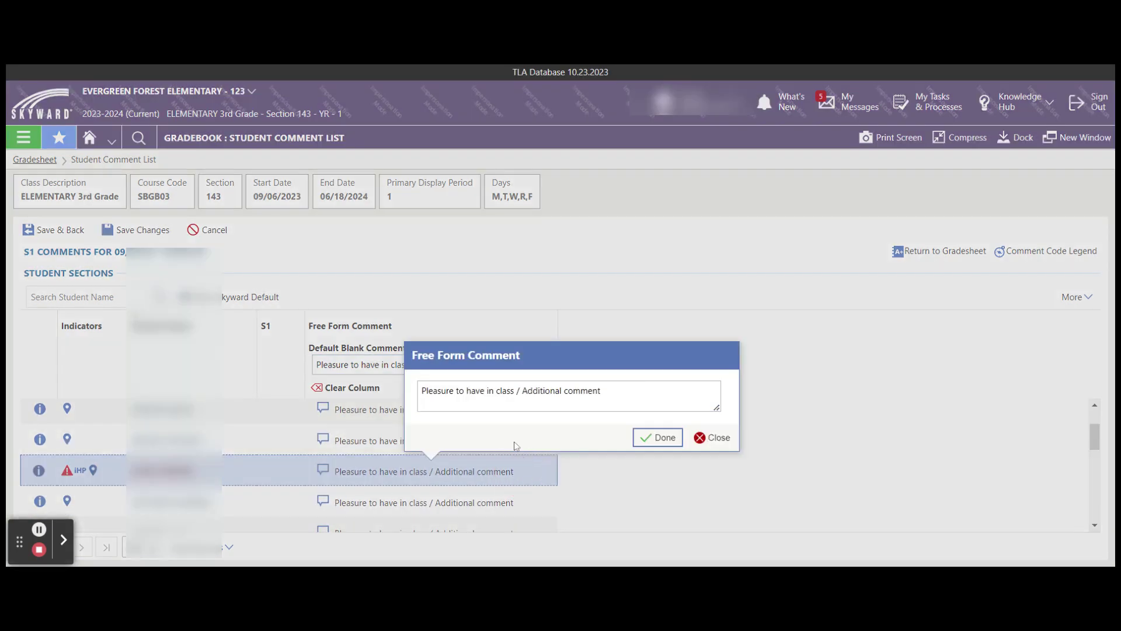
pyautogui.click(612, 390)
pyautogui.moveTo(612, 390); pyautogui.dragTo(358, 378)
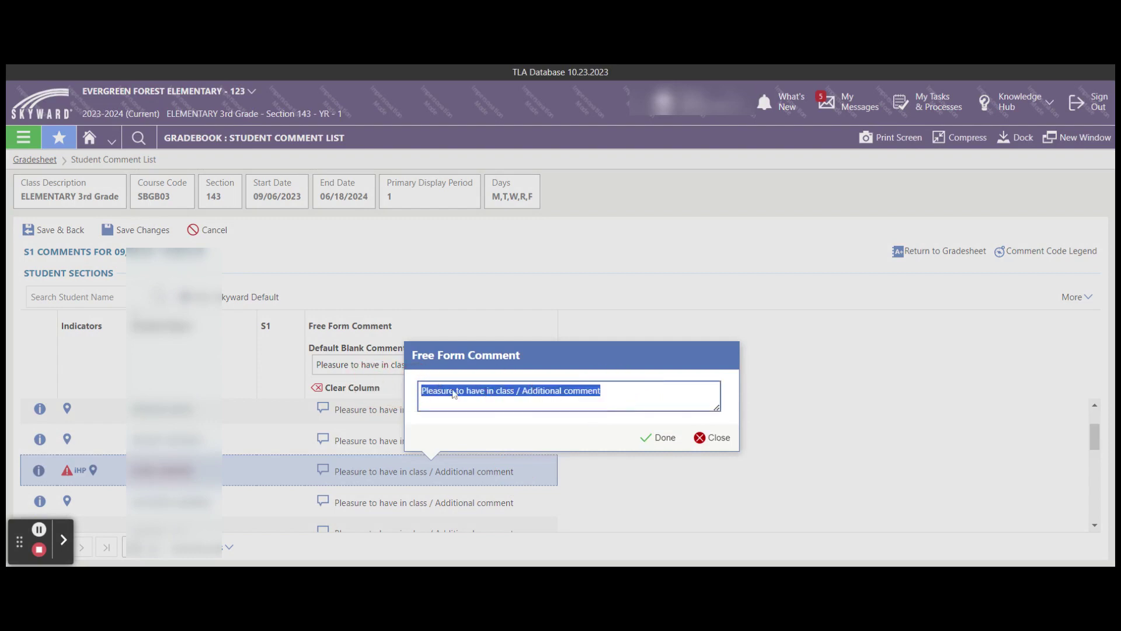
pyautogui.press('BackSpace')
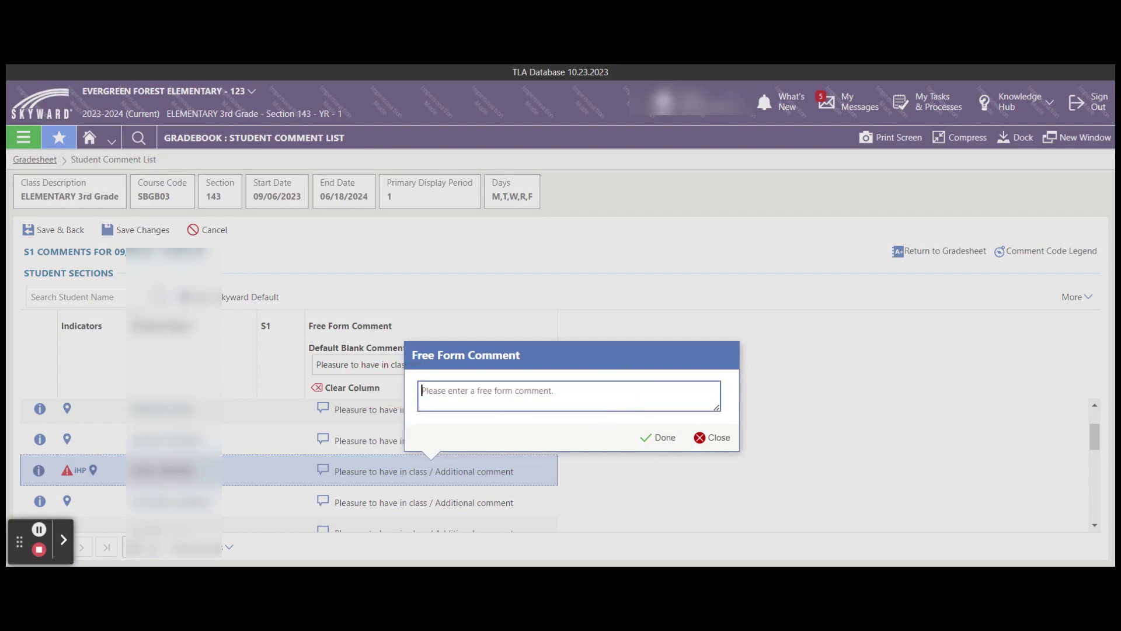
pyautogui.click(668, 442)
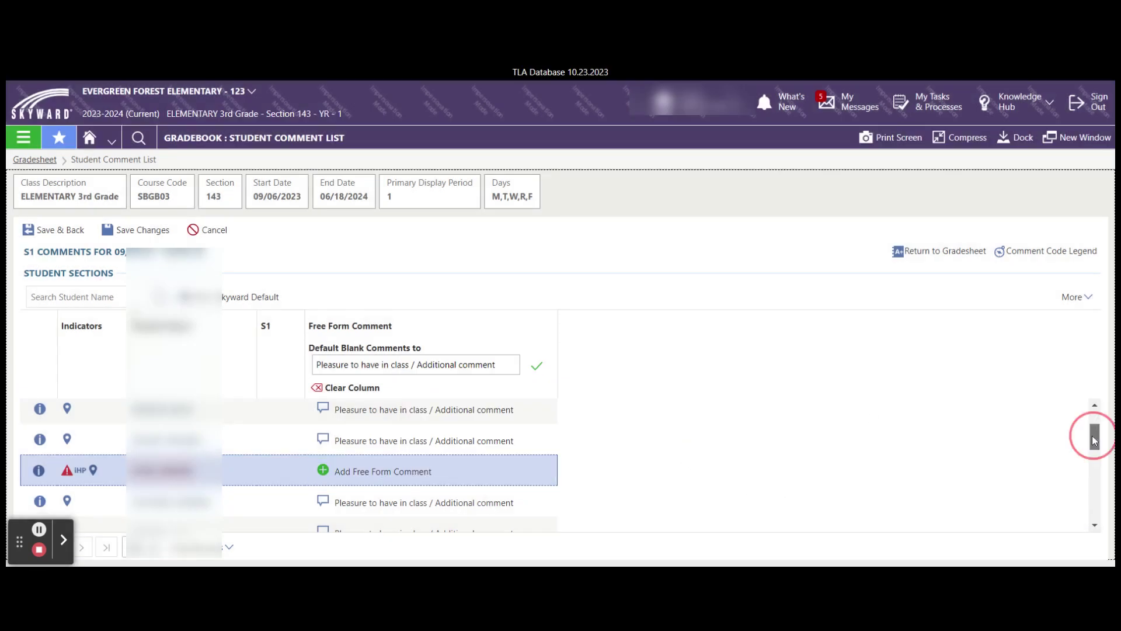
pyautogui.moveTo(1095, 441); pyautogui.dragTo(1095, 454)
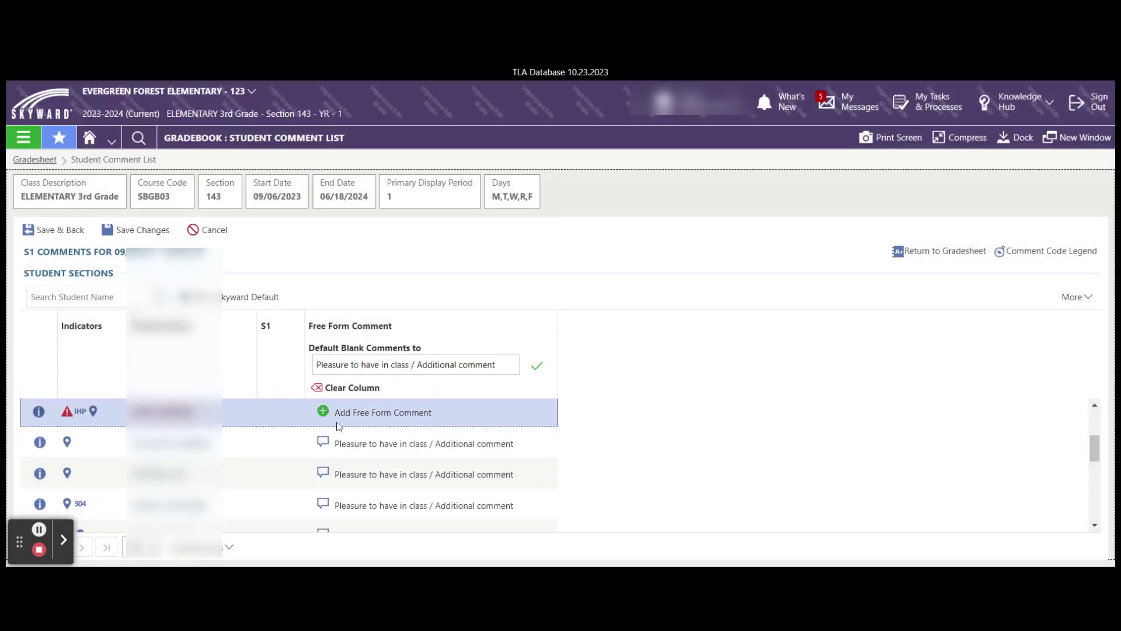
pyautogui.moveTo(1094, 459); pyautogui.dragTo(1110, 387)
pyautogui.click(1094, 451)
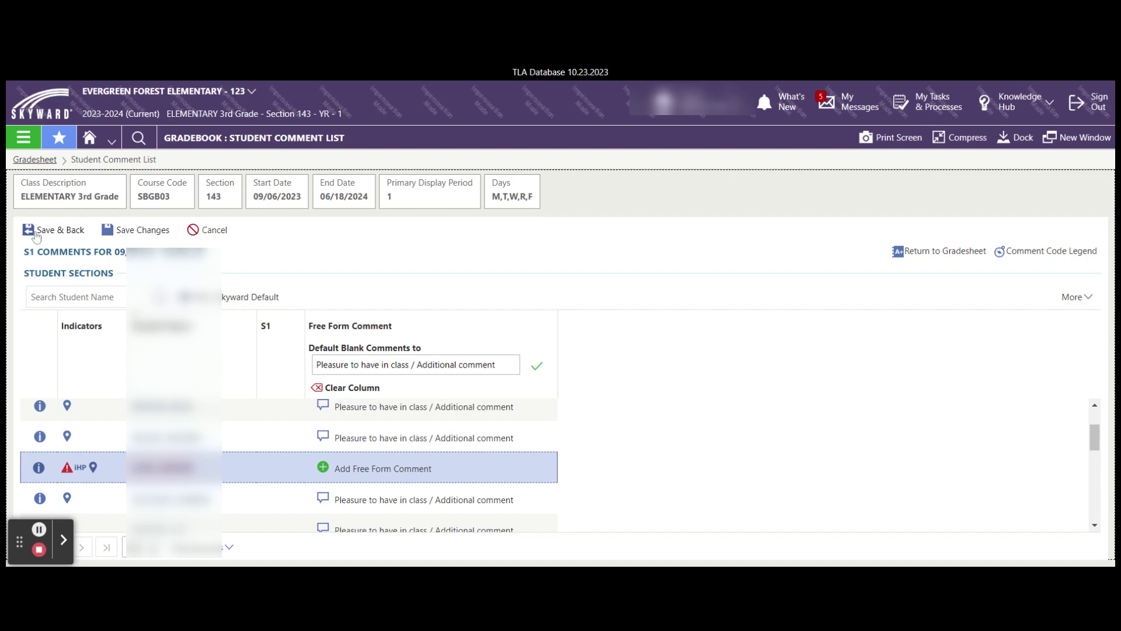
# - Save the S1 comment changes, return to the gradesheet, and view then close one student's comment
pyautogui.click(132, 231)
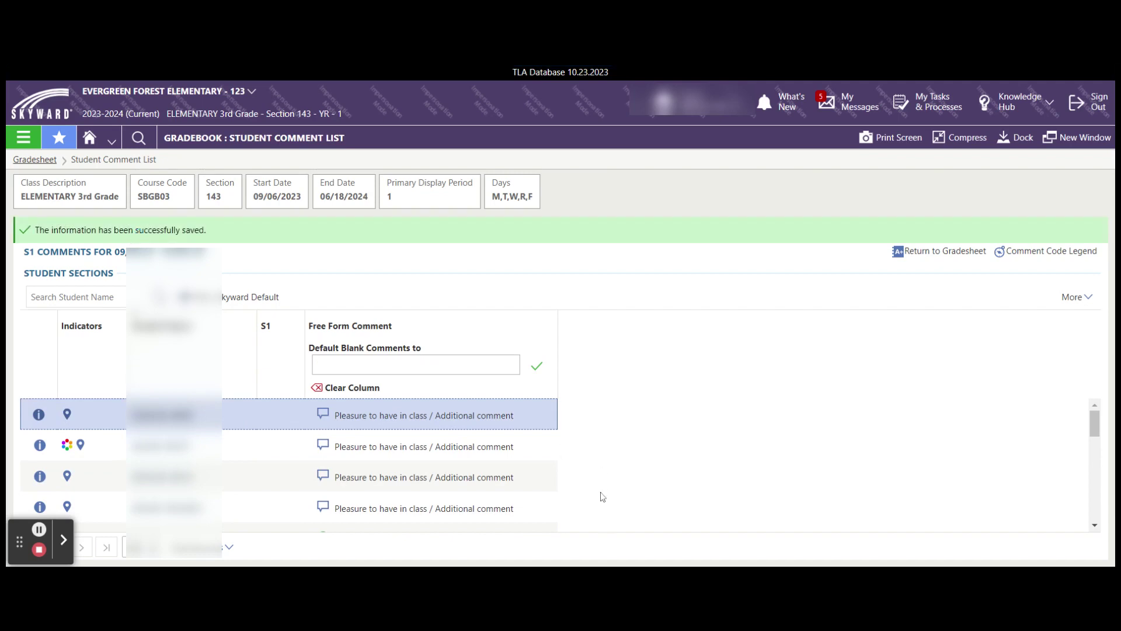
pyautogui.click(955, 258)
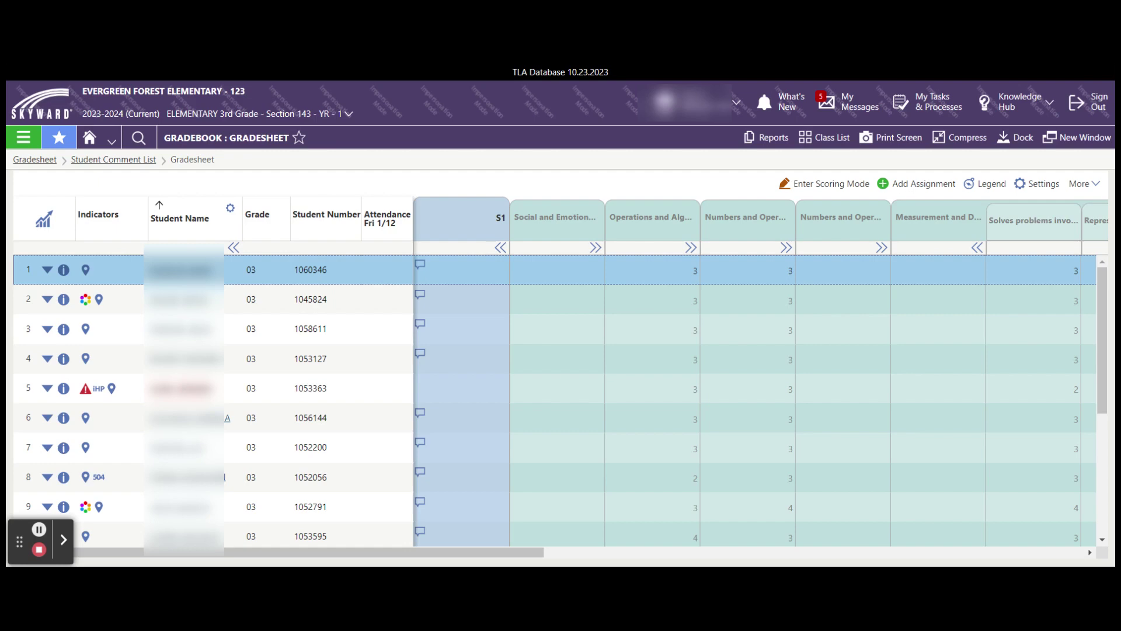
pyautogui.click(420, 354)
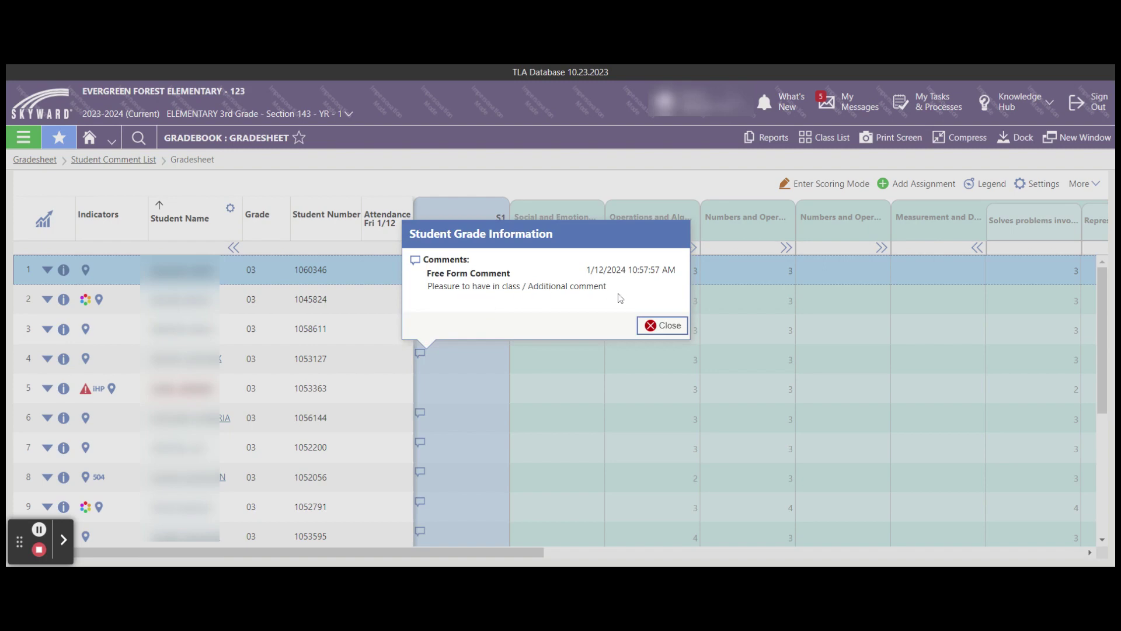
pyautogui.click(669, 328)
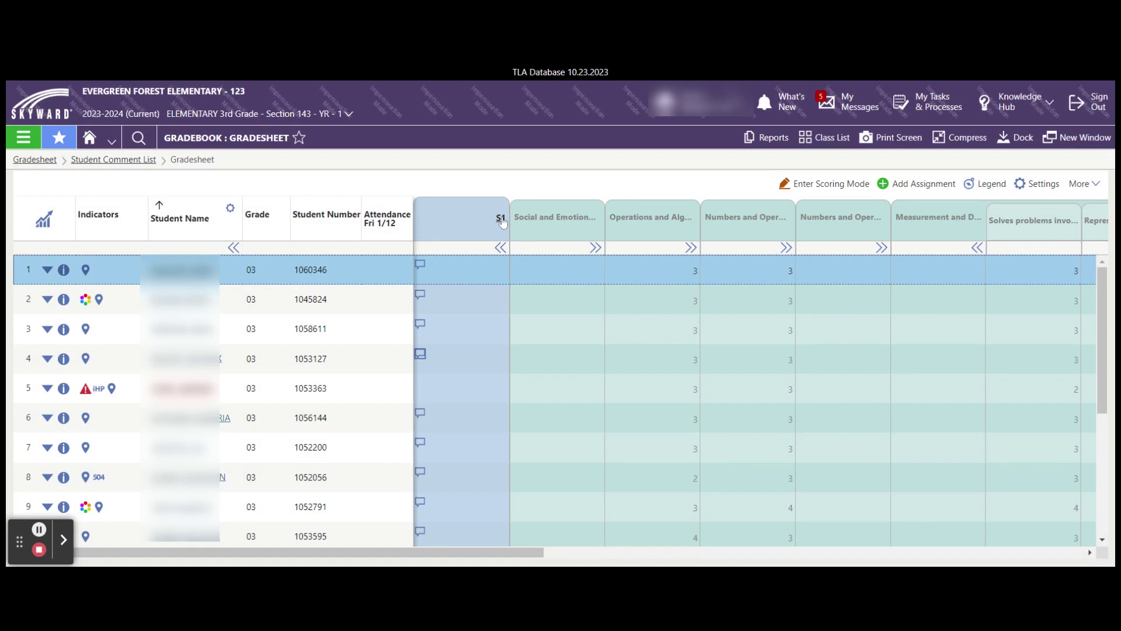
pyautogui.click(501, 220)
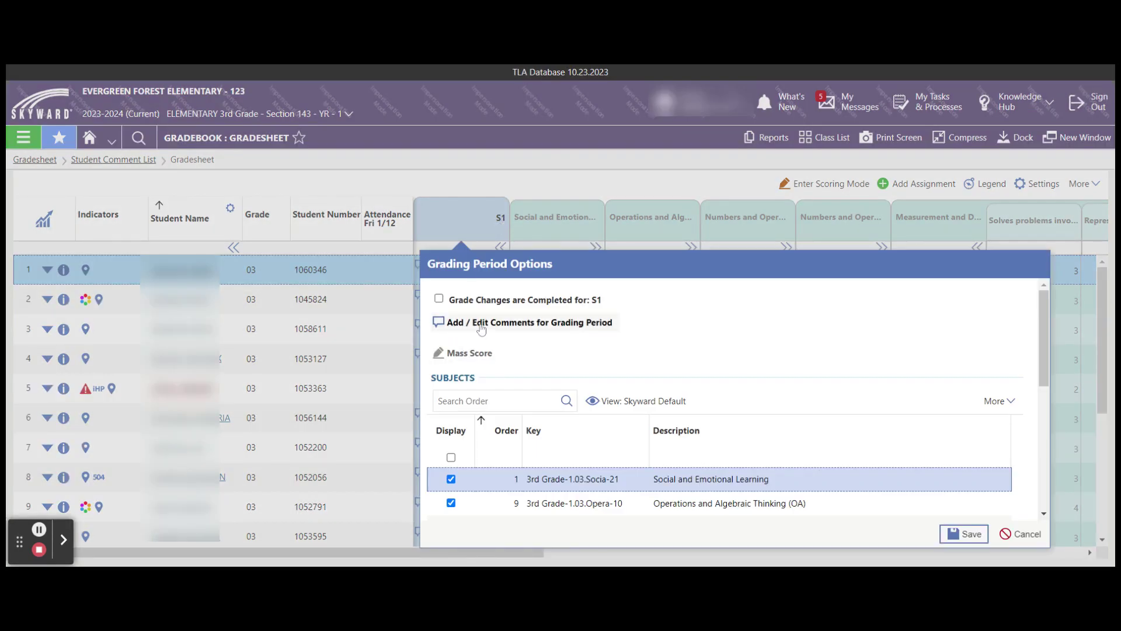
pyautogui.click(481, 325)
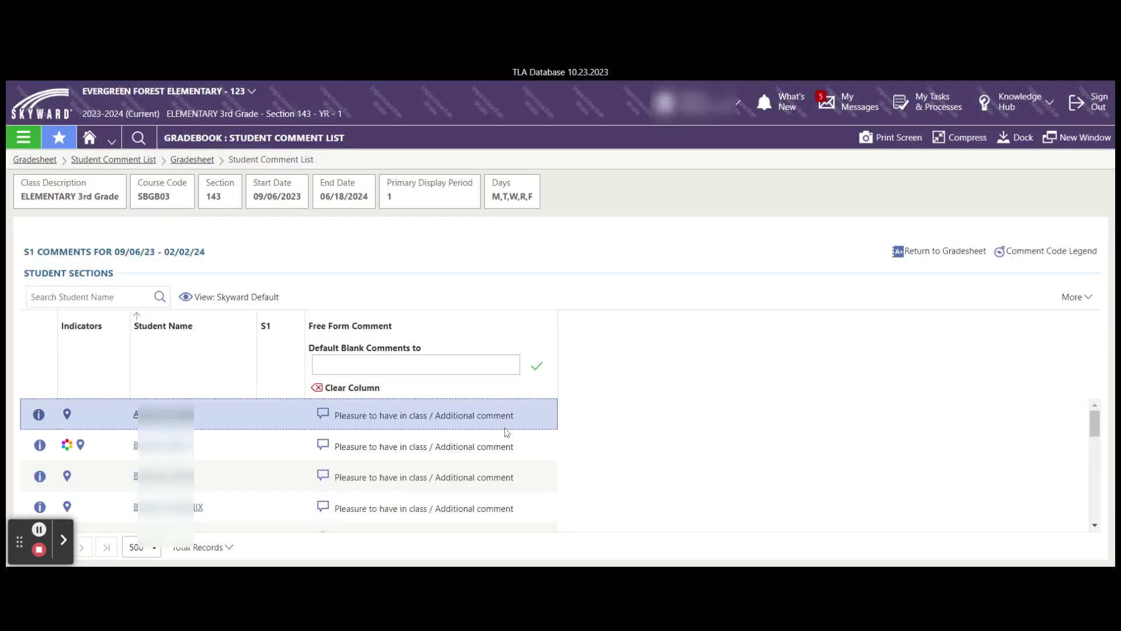
pyautogui.click(920, 258)
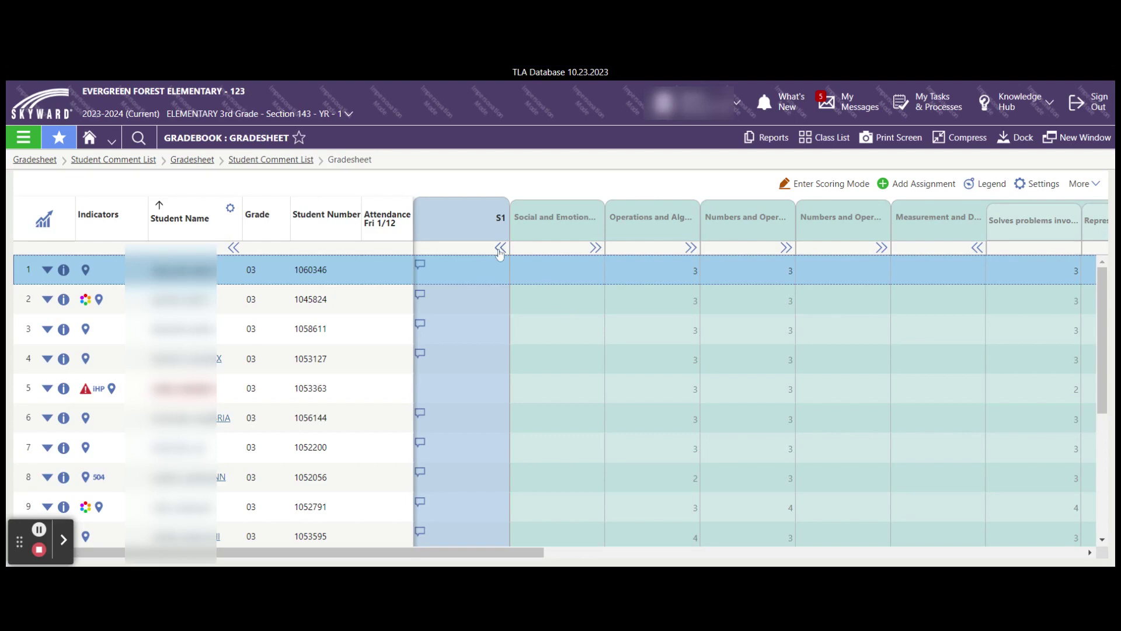
# - Toggle the standards column groups, ending with every standards group after S1 collapsed
pyautogui.click(500, 250)
pyautogui.click(499, 250)
pyautogui.click(595, 250)
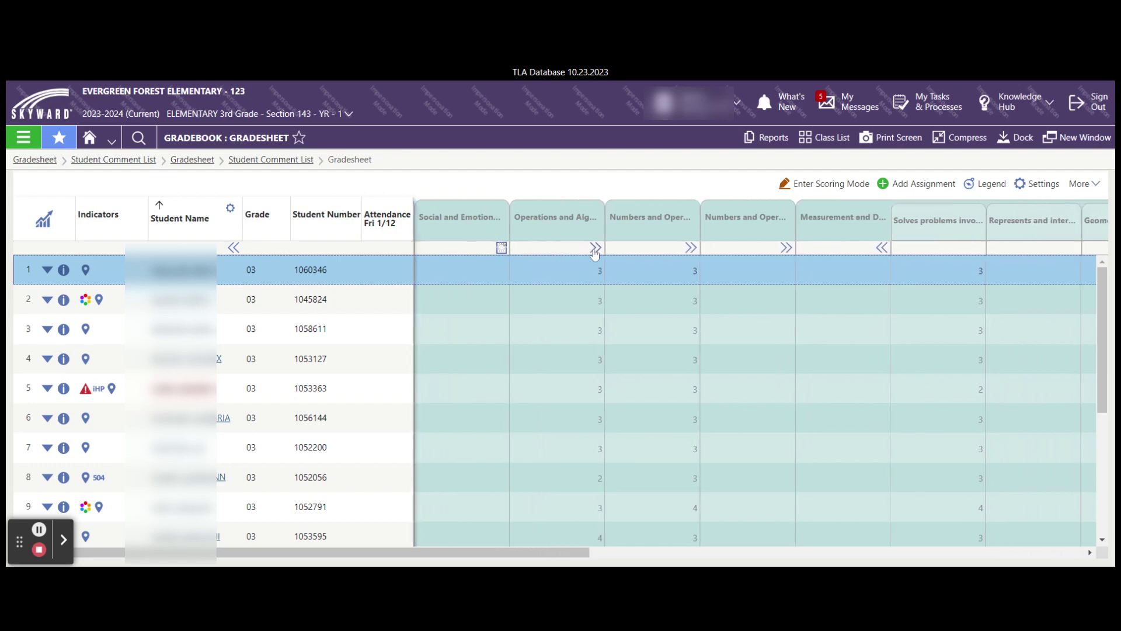
pyautogui.click(594, 250)
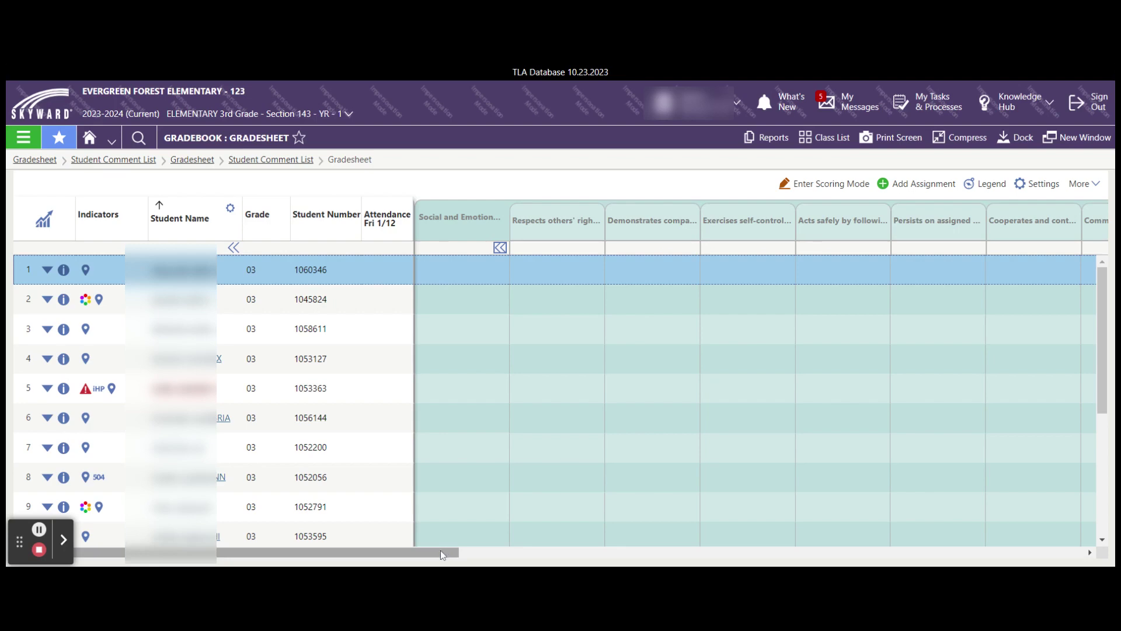
pyautogui.click(441, 554)
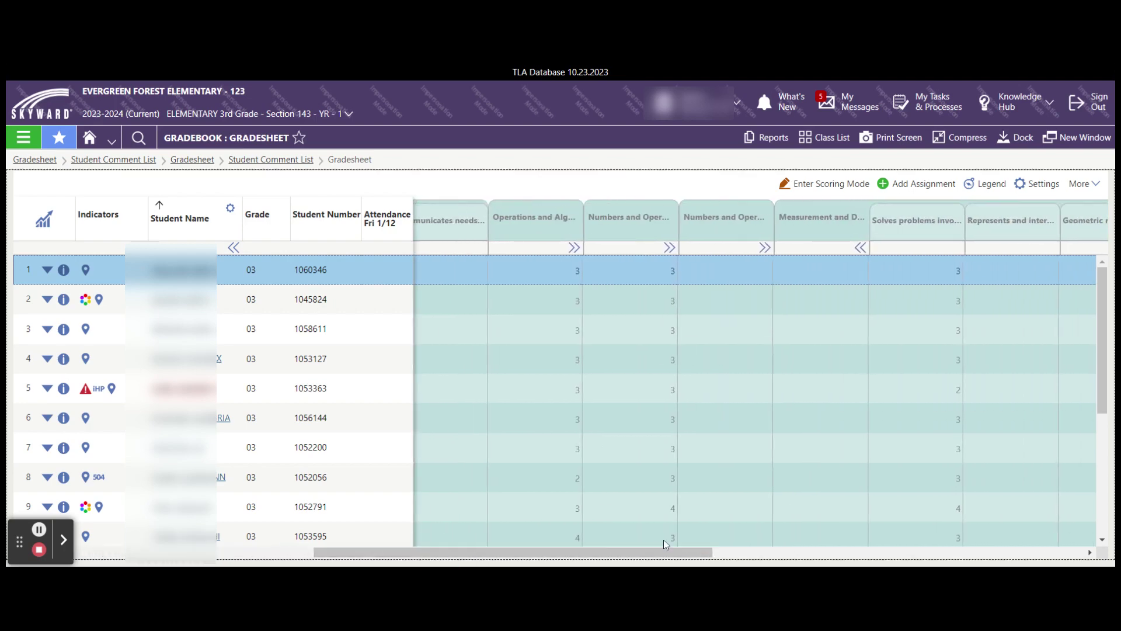
pyautogui.click(569, 253)
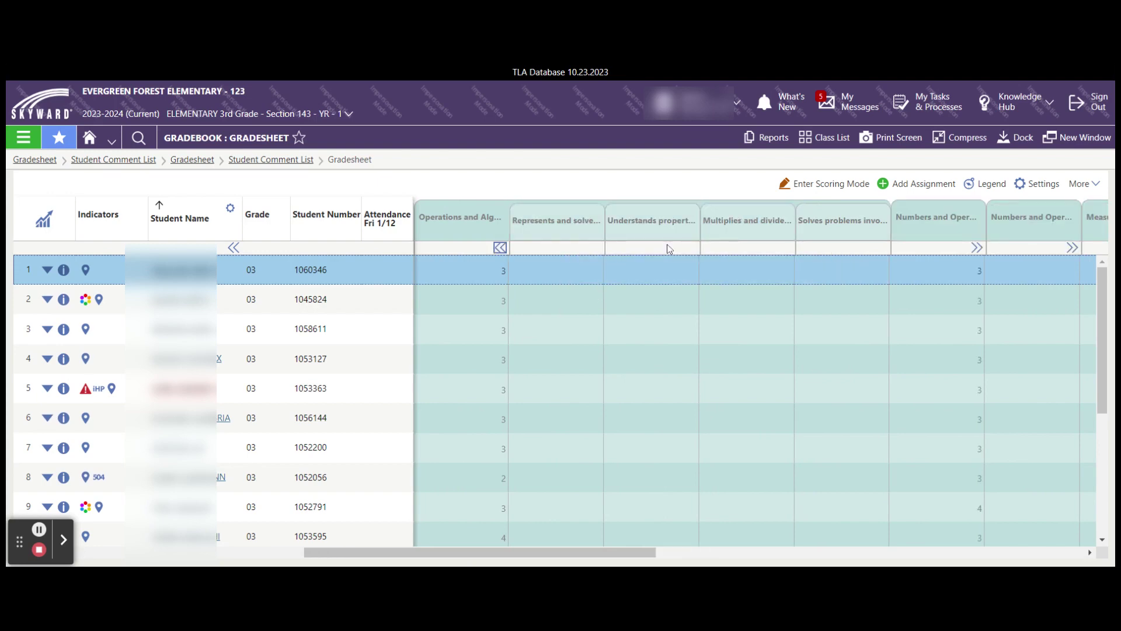
pyautogui.click(500, 248)
pyautogui.moveTo(542, 556); pyautogui.dragTo(257, 549)
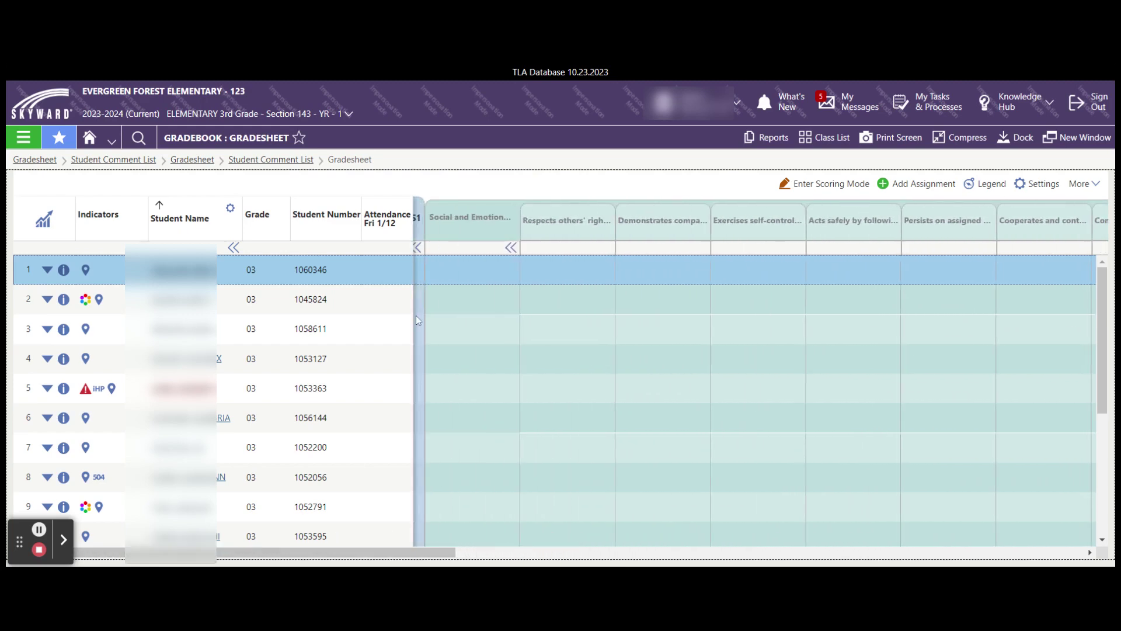
pyautogui.click(508, 248)
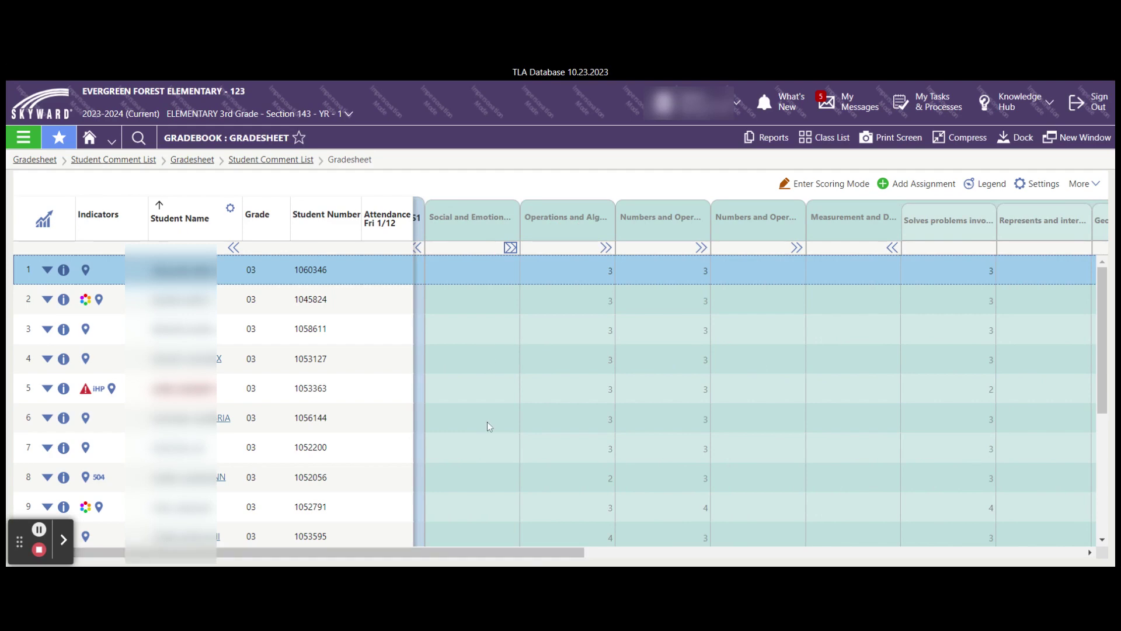
pyautogui.moveTo(519, 552); pyautogui.dragTo(698, 552)
pyautogui.hscroll(-5, 527, 552)
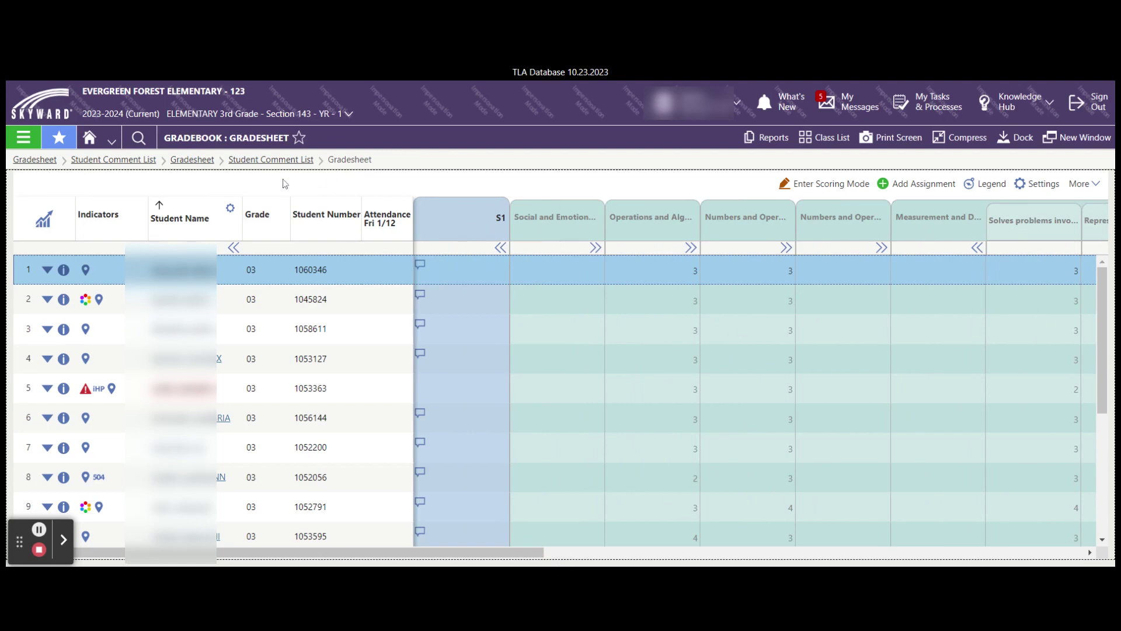
pyautogui.click(501, 247)
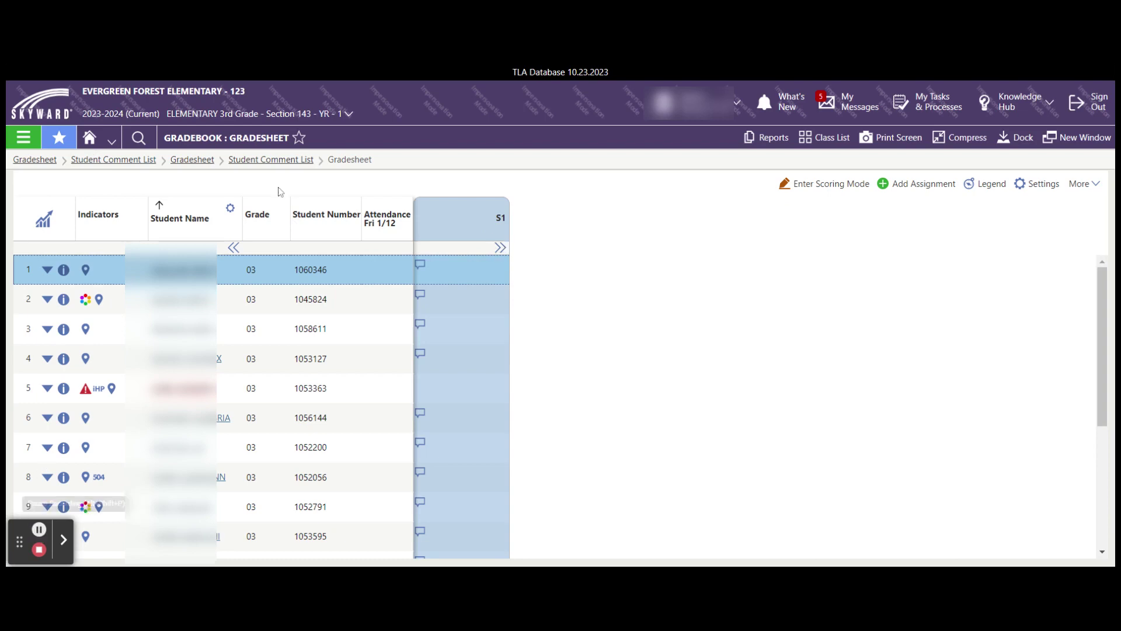
# - Go to the Teacher Access home page, open the class's Daily Attendance tile, and return Home
pyautogui.click(89, 139)
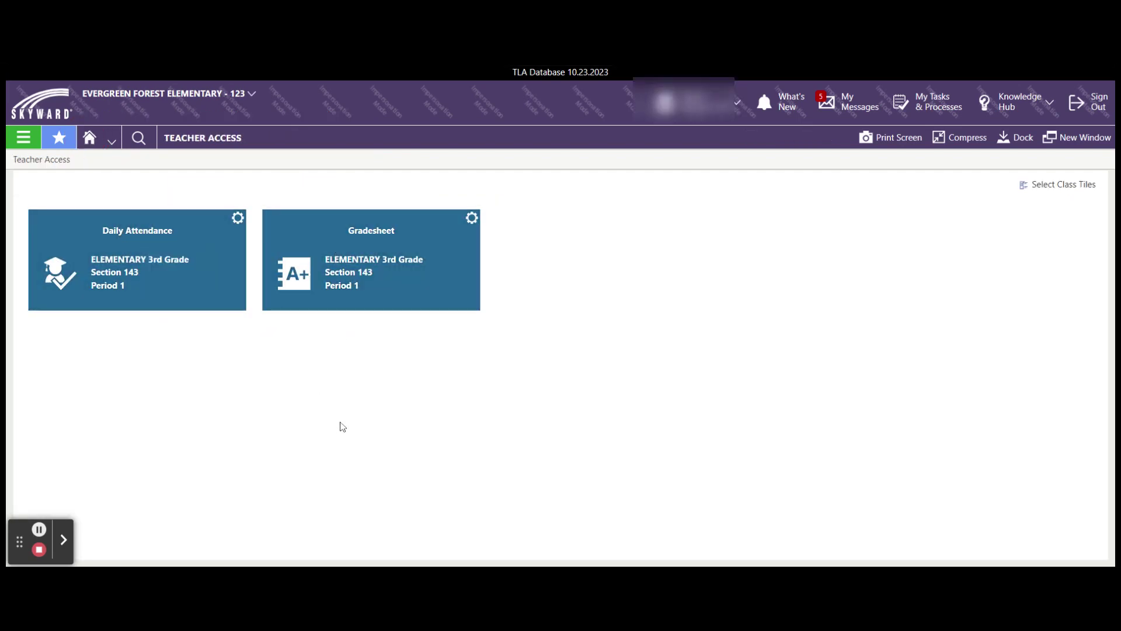
pyautogui.click(129, 246)
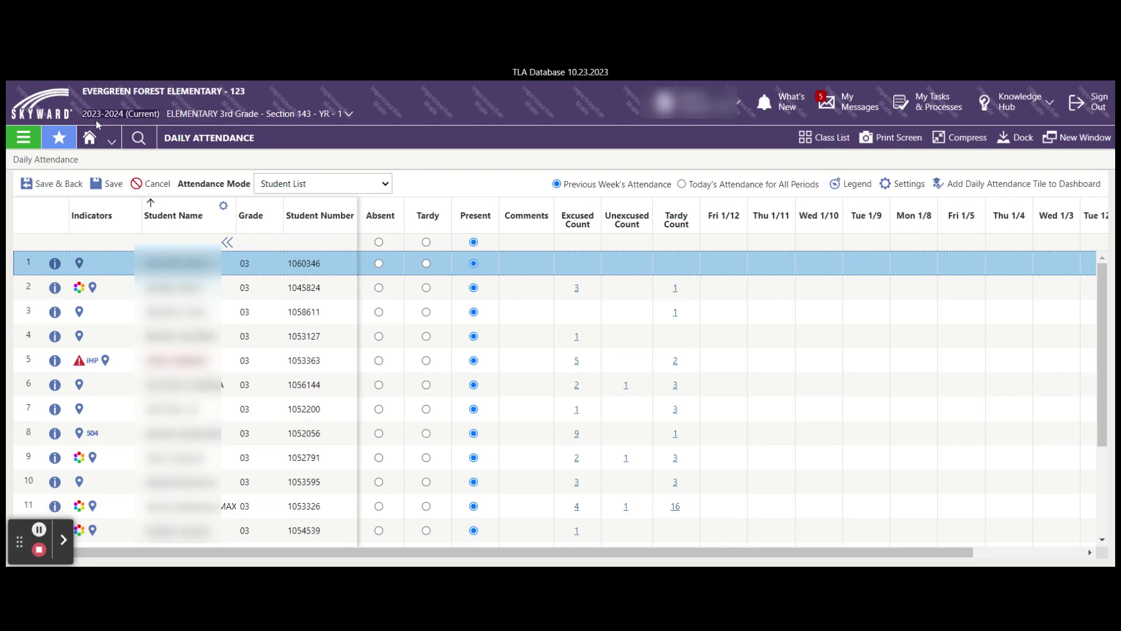
pyautogui.click(90, 138)
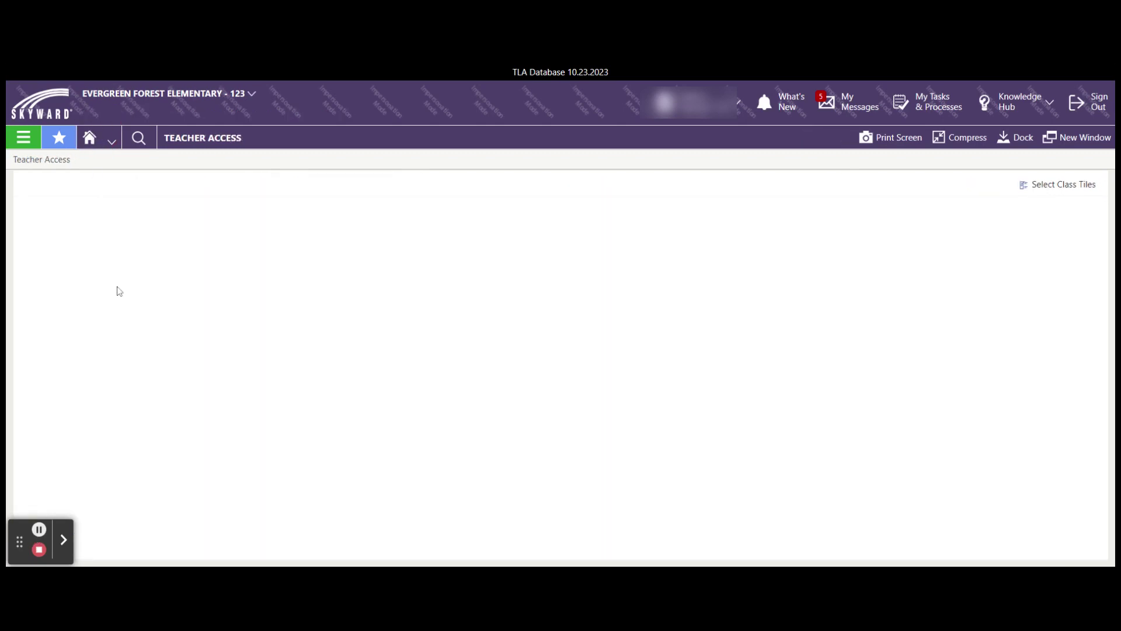